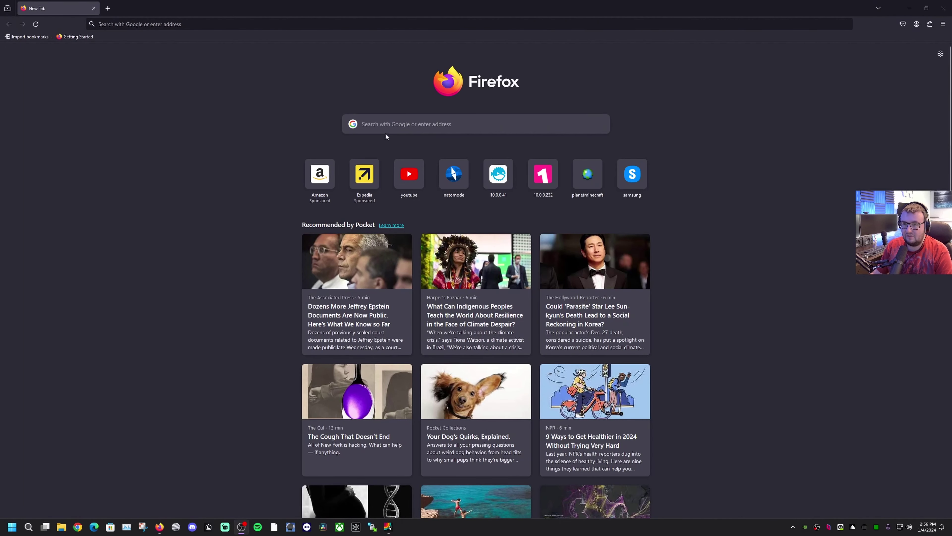
# Search Google for 'globalquake' and open the official globalquake.net website
pyautogui.click(409, 124)
pyautogui.write('glob')
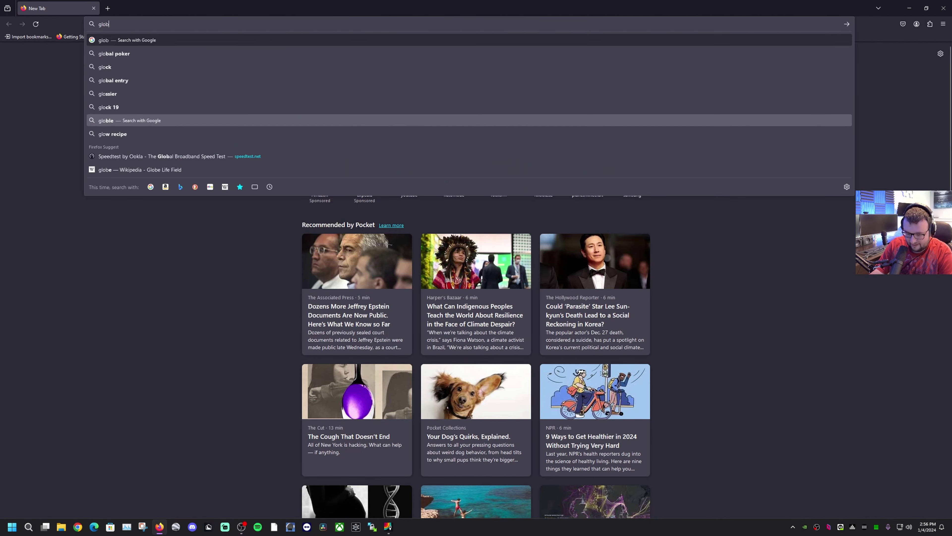
pyautogui.write('alquake')
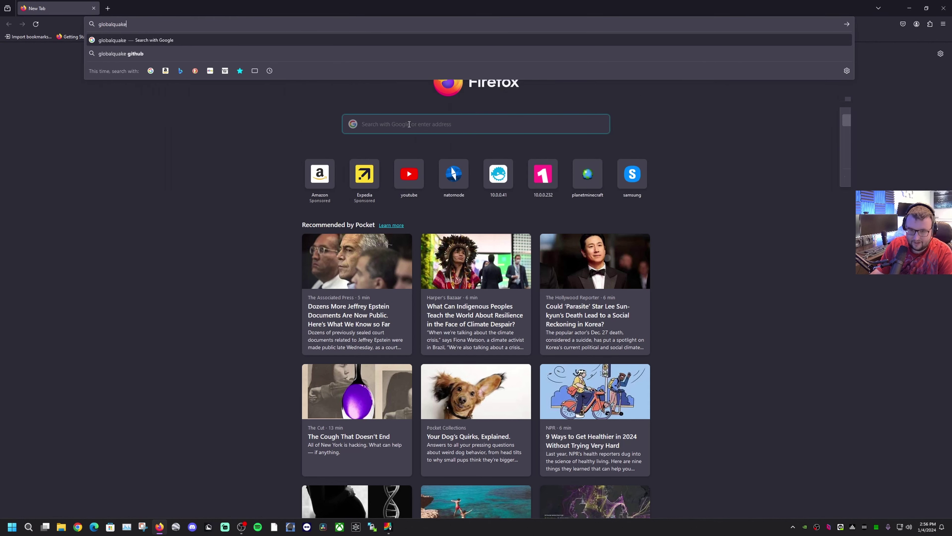
pyautogui.press('Return')
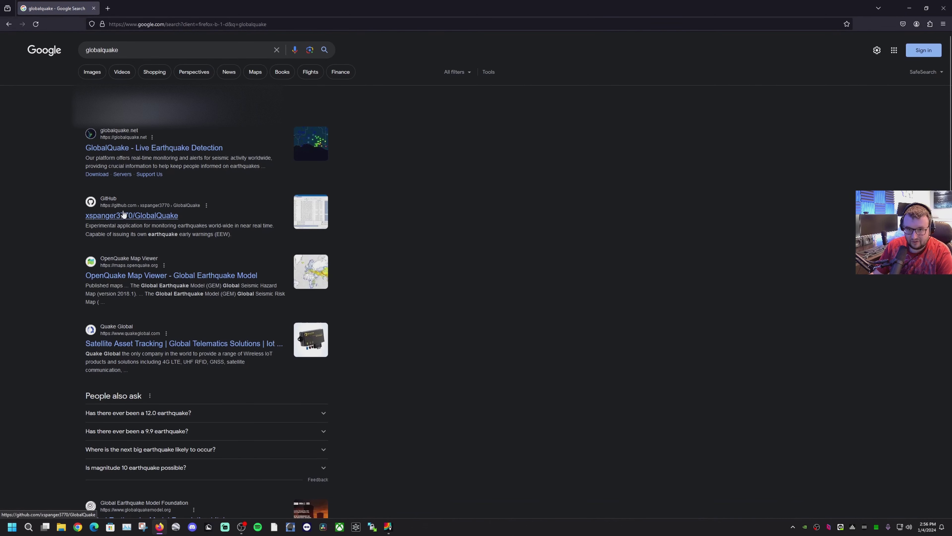
pyautogui.click(136, 150)
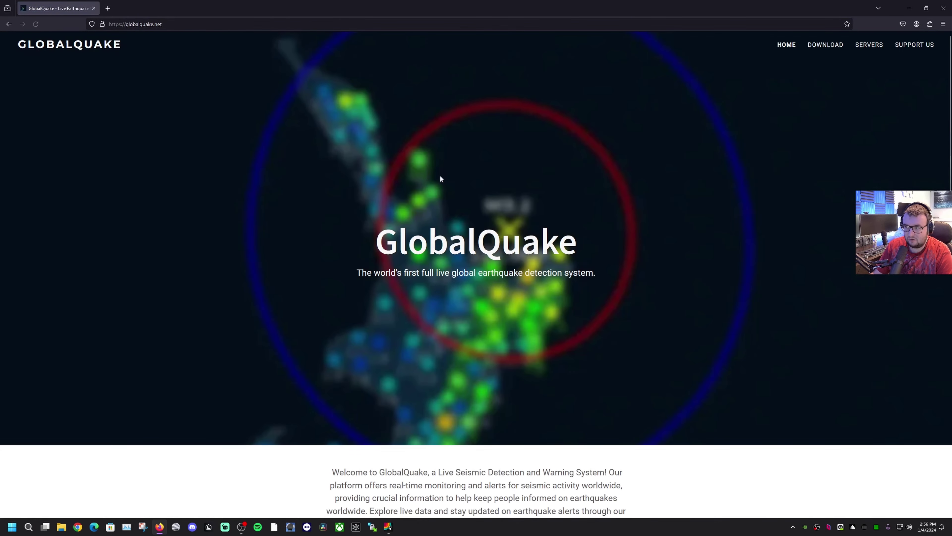
pyautogui.scroll(-10, 665, 228)
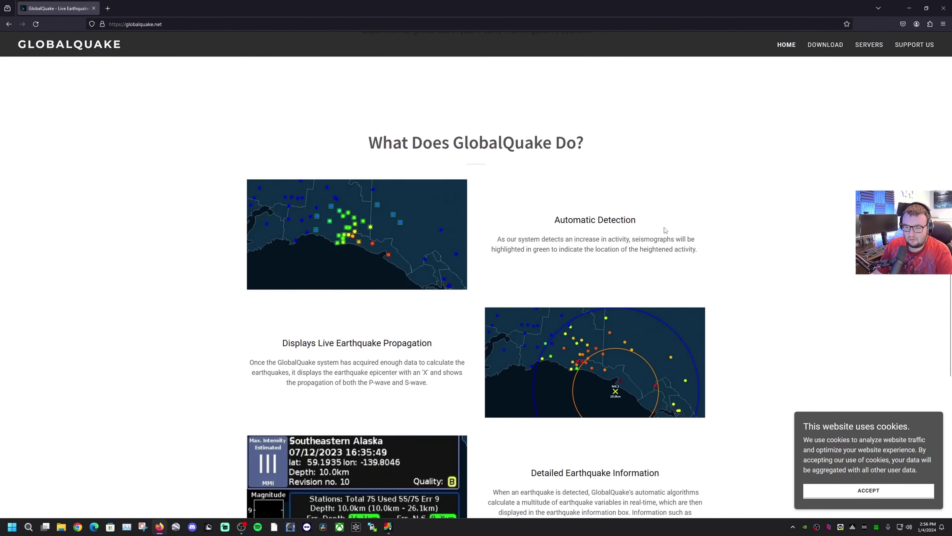
pyautogui.scroll(6, 666, 230)
pyautogui.scroll(4, 666, 229)
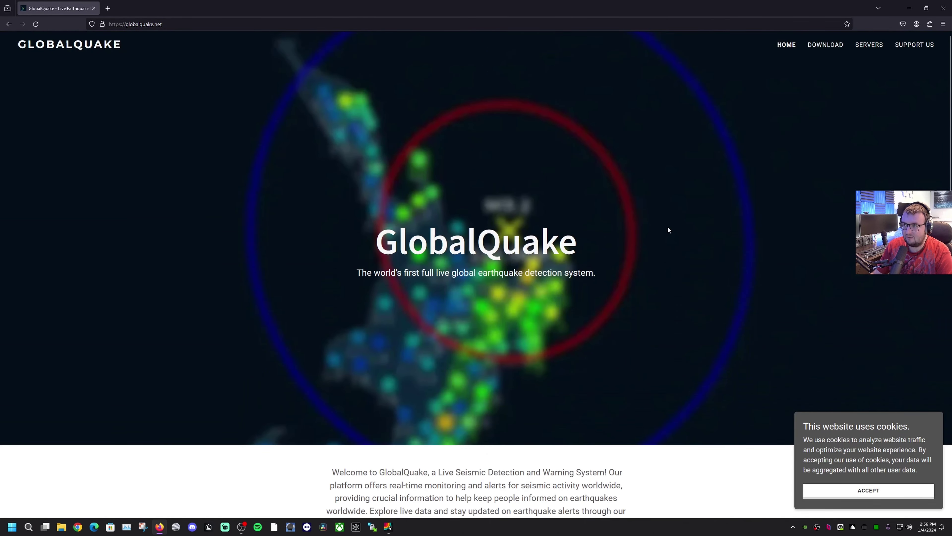
# Read the Servers page, then download the GlobalQuake v0.10.0_pre18 jar and show it in Downloads
pyautogui.click(832, 47)
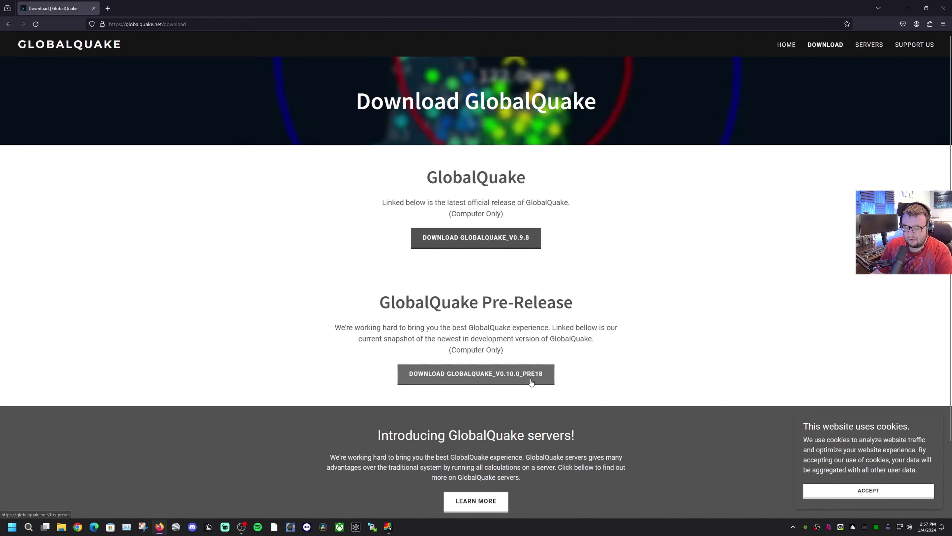
pyautogui.scroll(-2, 563, 340)
pyautogui.scroll(2, 551, 356)
pyautogui.scroll(-2, 538, 372)
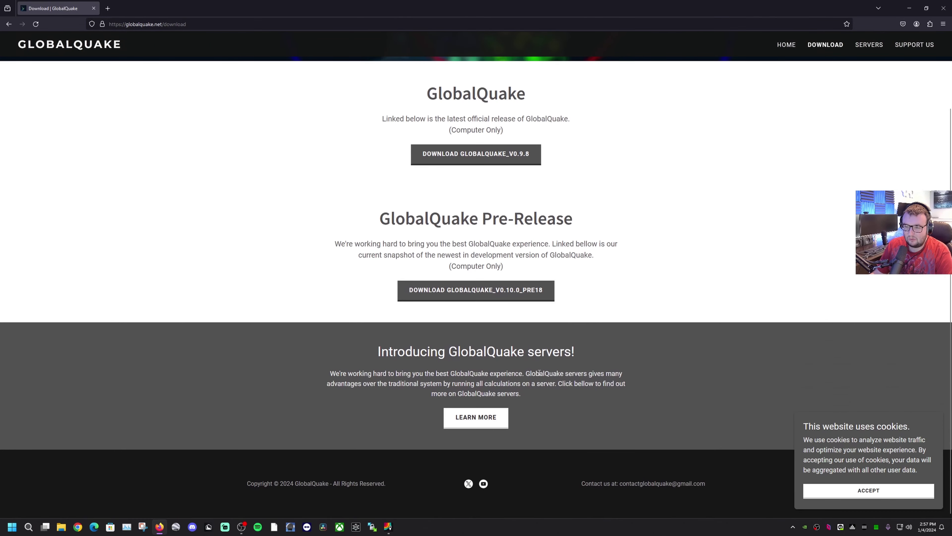
pyautogui.click(487, 417)
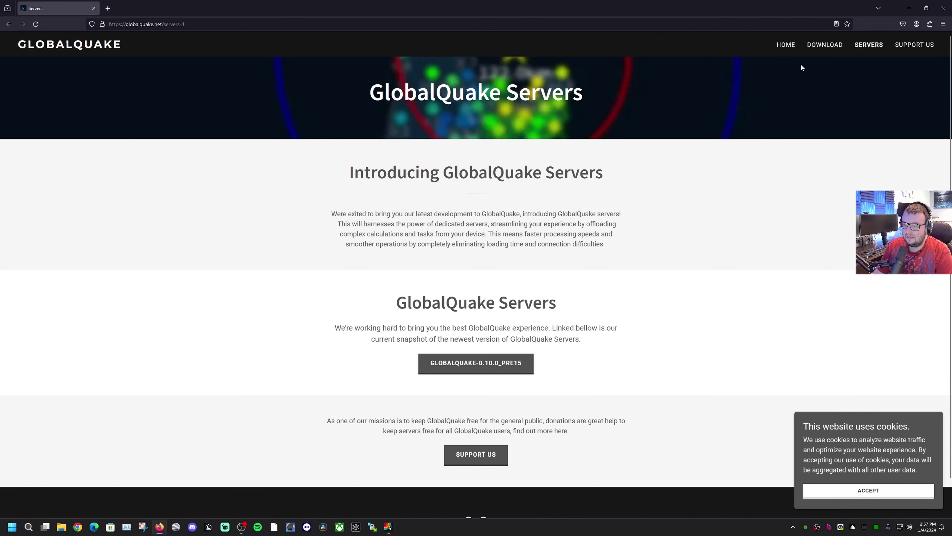
pyautogui.click(822, 45)
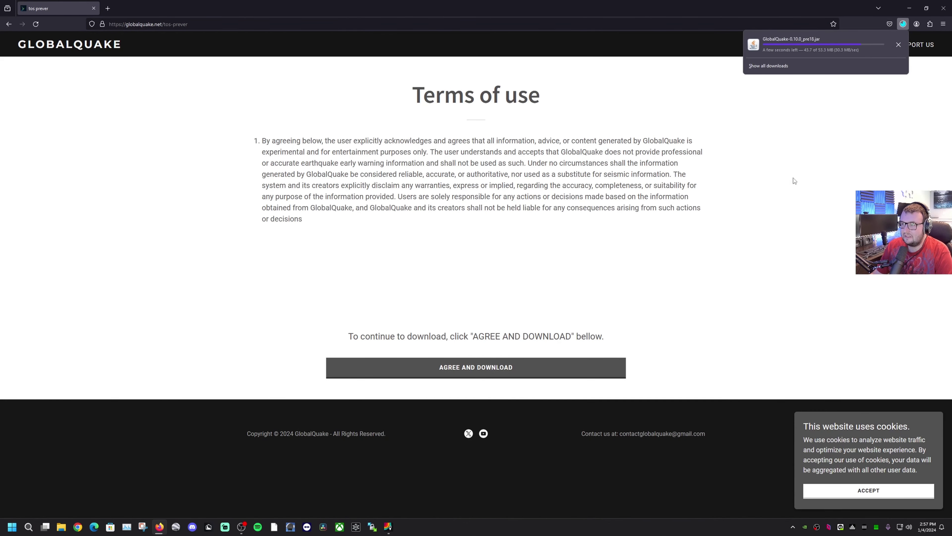
pyautogui.click(897, 44)
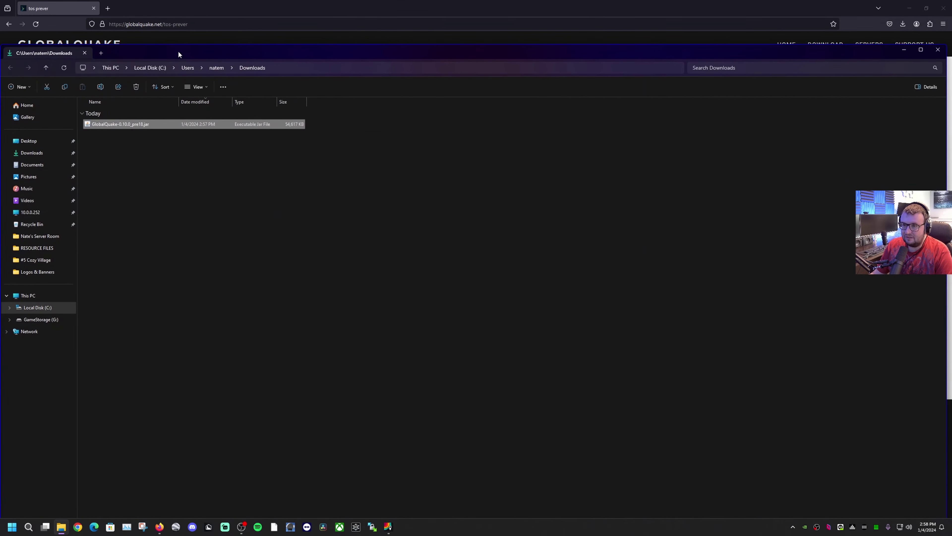
# Create a 'GlobalQuake' folder in Downloads and move the jar into it
pyautogui.click(919, 49)
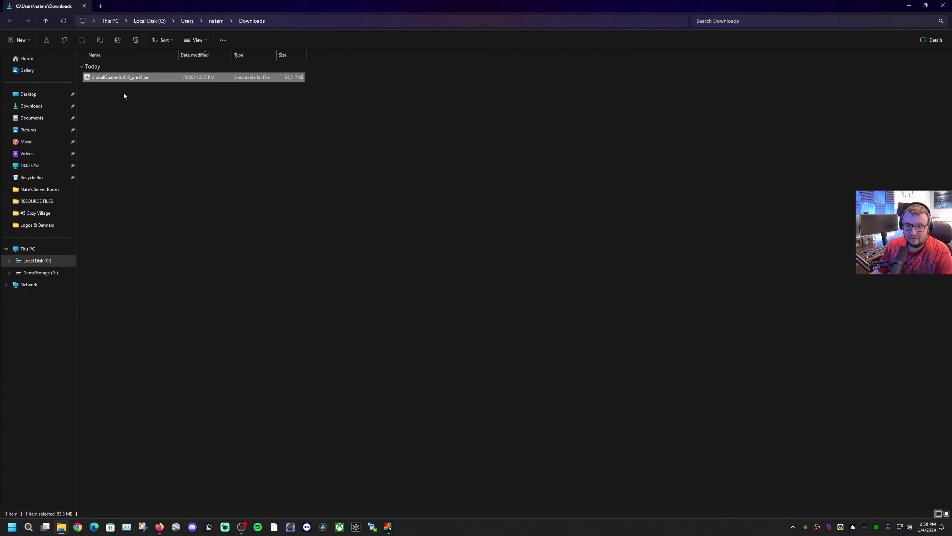
pyautogui.rightClick(123, 102)
pyautogui.click(221, 226)
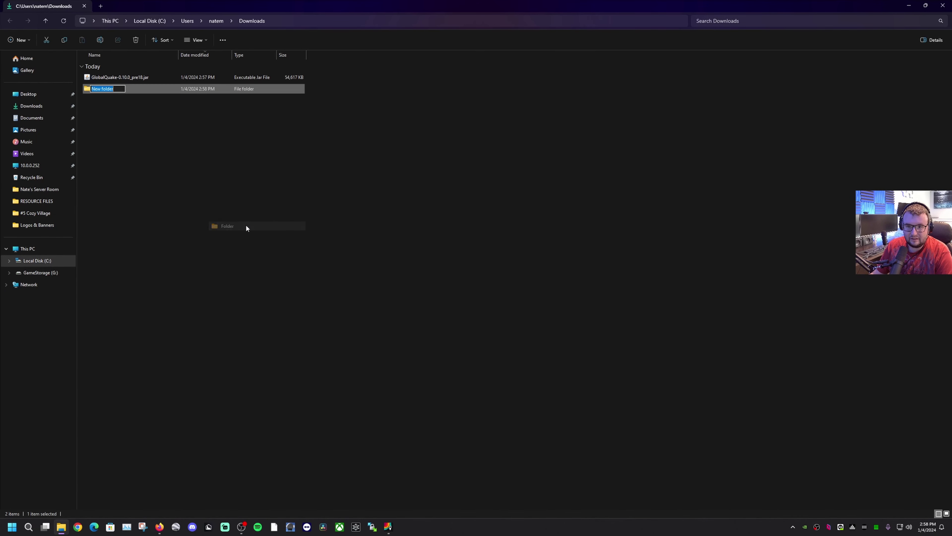
pyautogui.press('BackSpace')
pyautogui.write('GlobalQuake')
pyautogui.press('Return')
pyautogui.moveTo(112, 77); pyautogui.dragTo(114, 90)
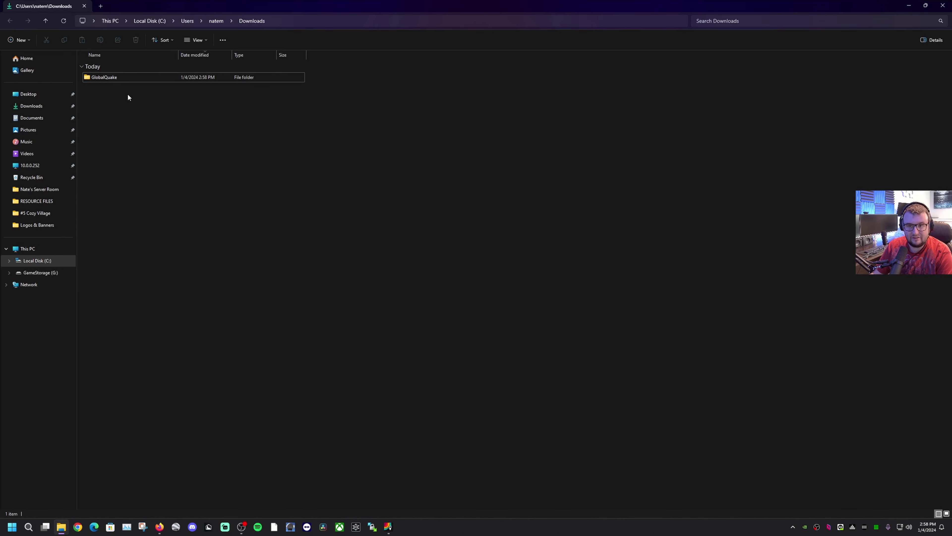
# Move the GlobalQuake folder from Downloads onto the desktop
pyautogui.click(115, 78)
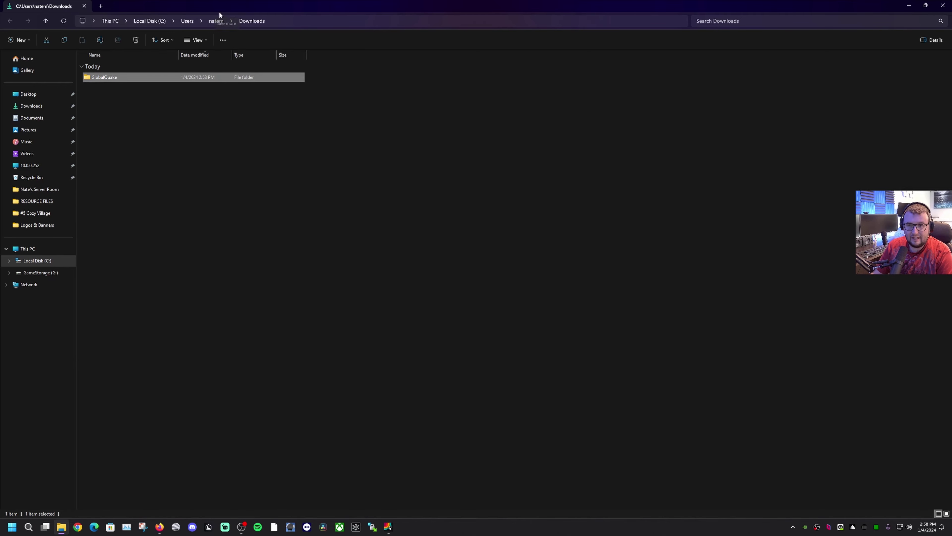
pyautogui.moveTo(219, 6); pyautogui.dragTo(717, 47)
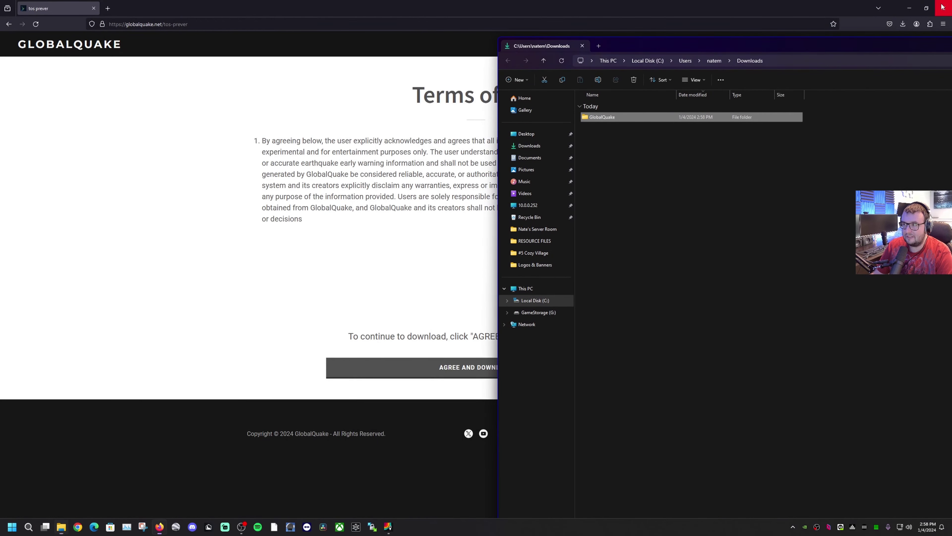
pyautogui.click(909, 8)
pyautogui.moveTo(615, 117); pyautogui.dragTo(312, 221)
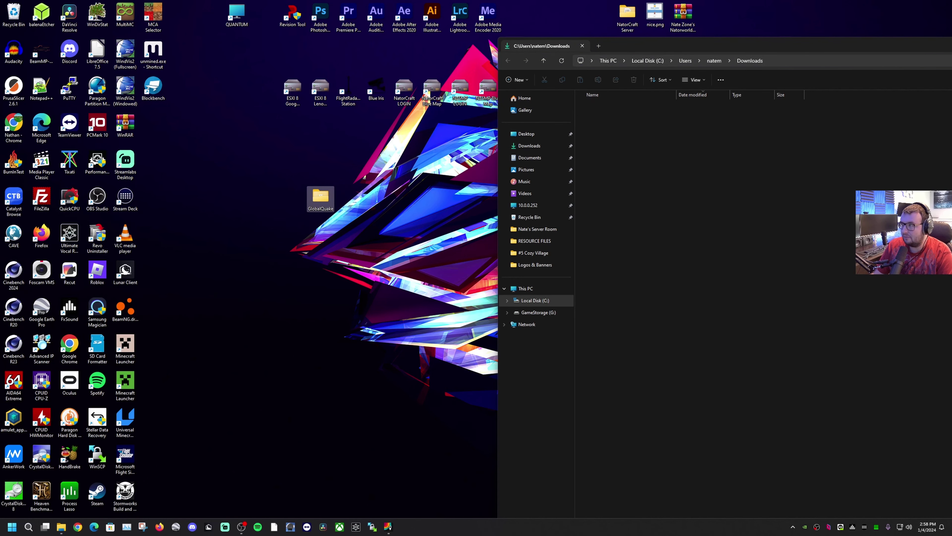
# Launch the jar from the desktop GlobalQuake folder and choose Run Locally
pyautogui.hotkey('alt', 'F4')
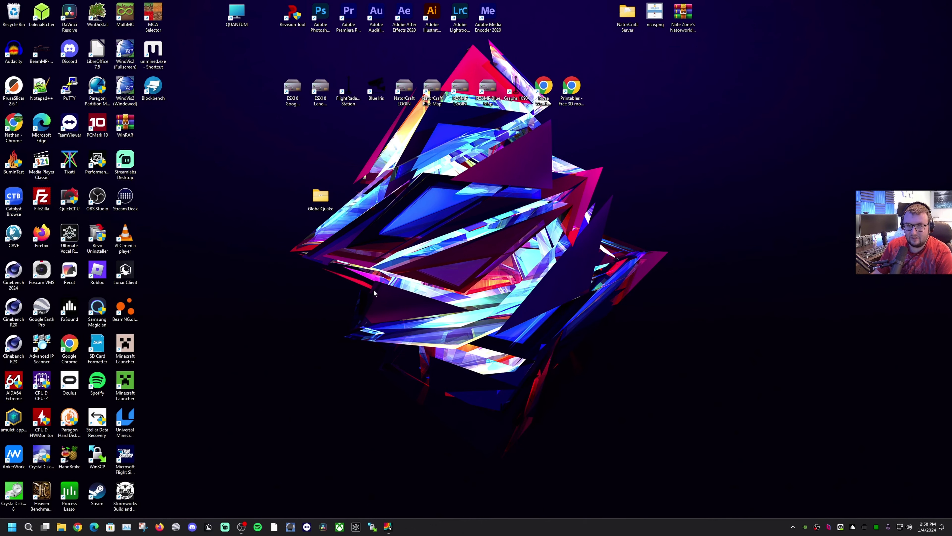
pyautogui.doubleClick(322, 199)
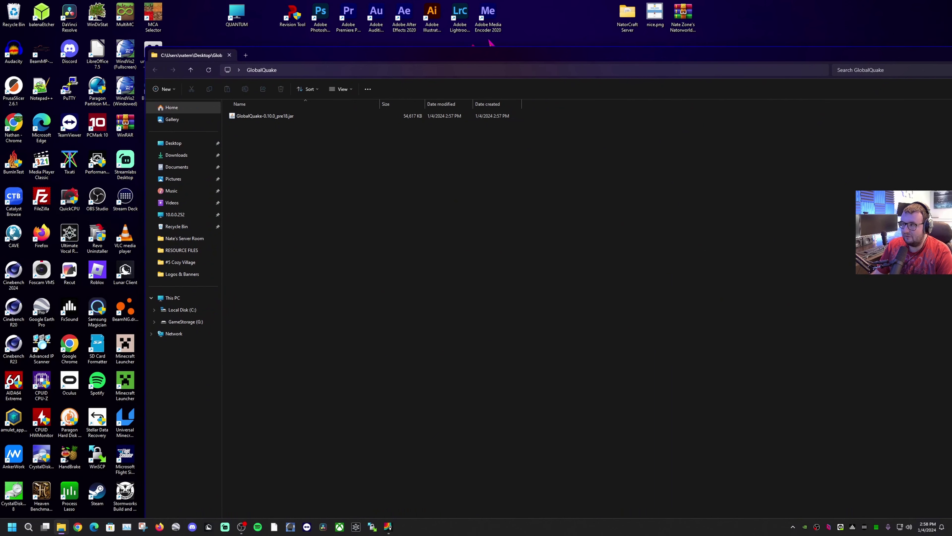
pyautogui.doubleClick(144, 68)
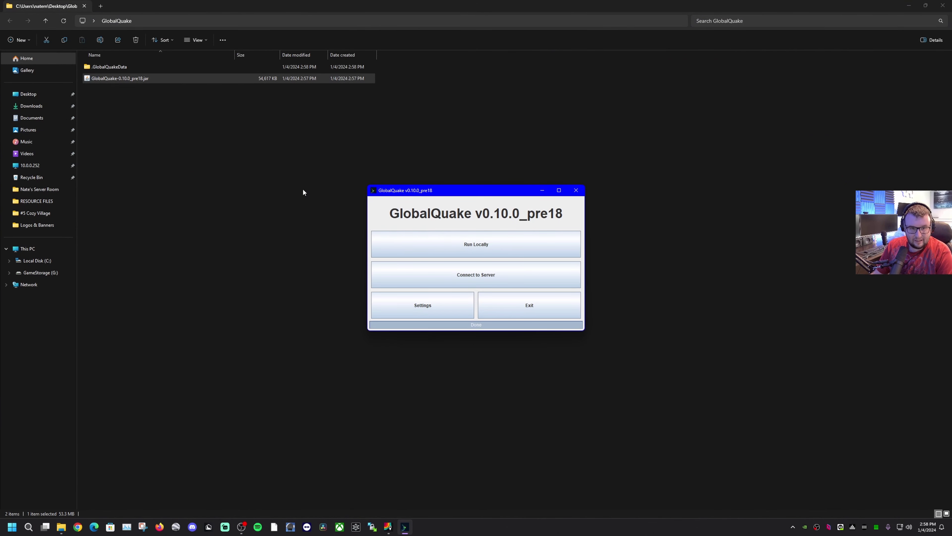
pyautogui.click(501, 244)
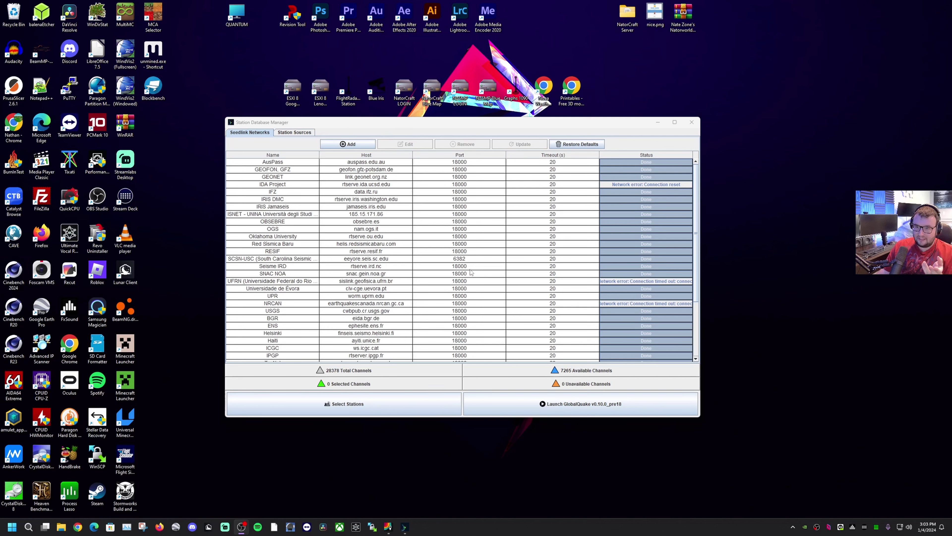
# Select all stations on the station selection map, giving 5022 channels, then close the map
pyautogui.click(420, 127)
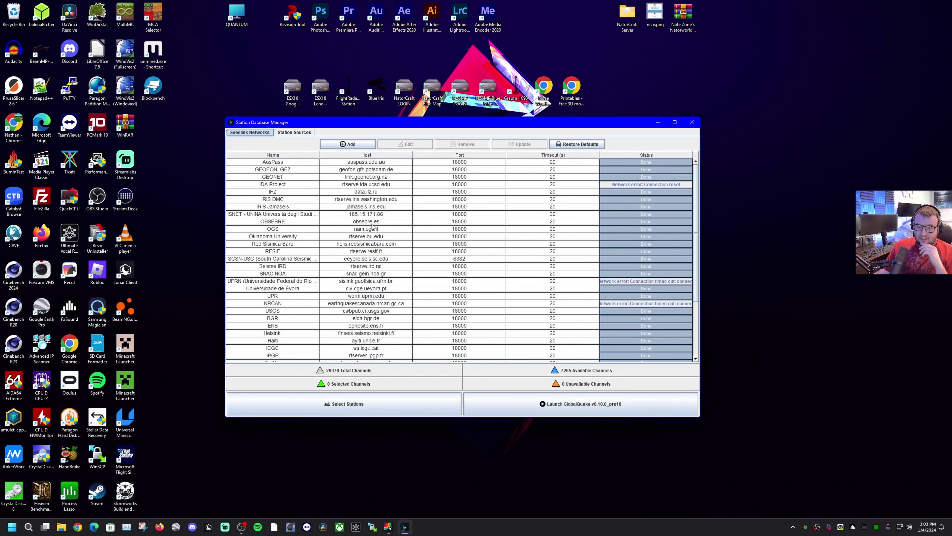
pyautogui.click(355, 405)
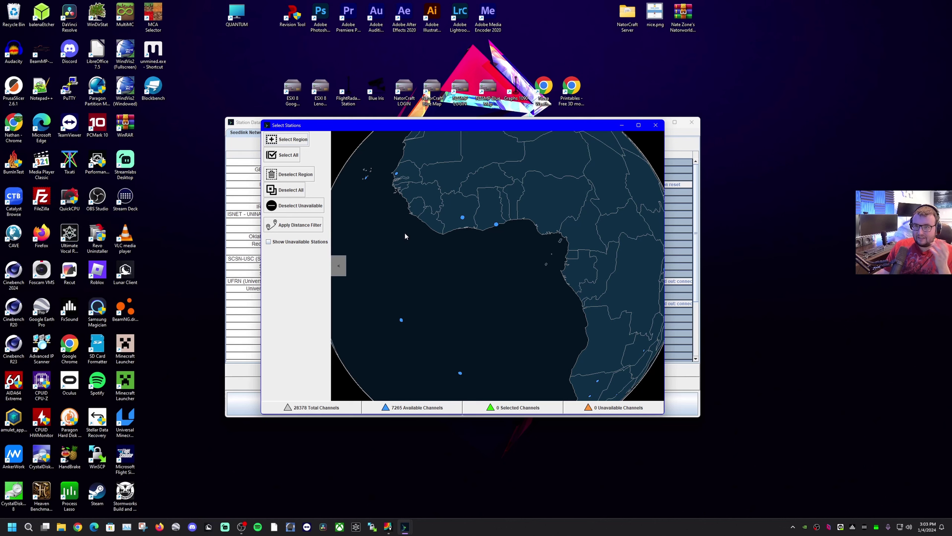
pyautogui.click(284, 154)
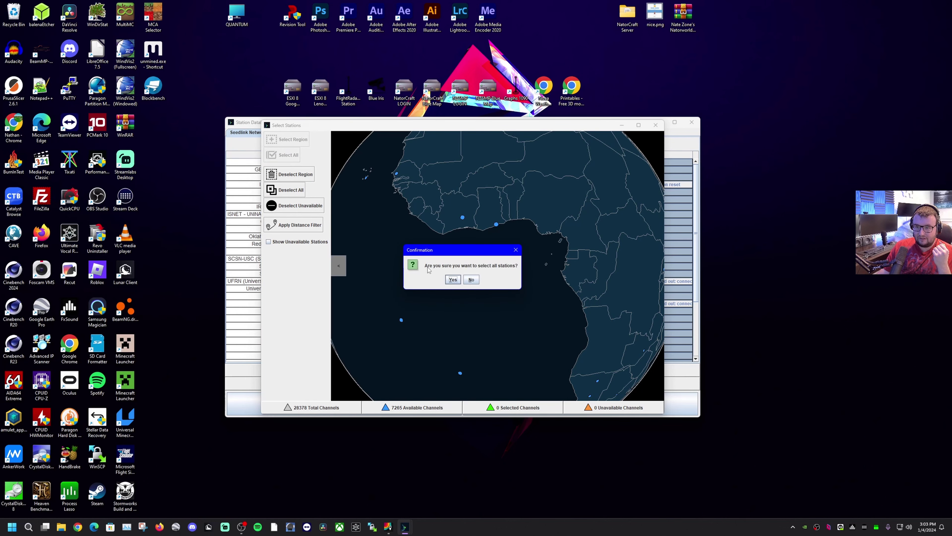
pyautogui.click(454, 279)
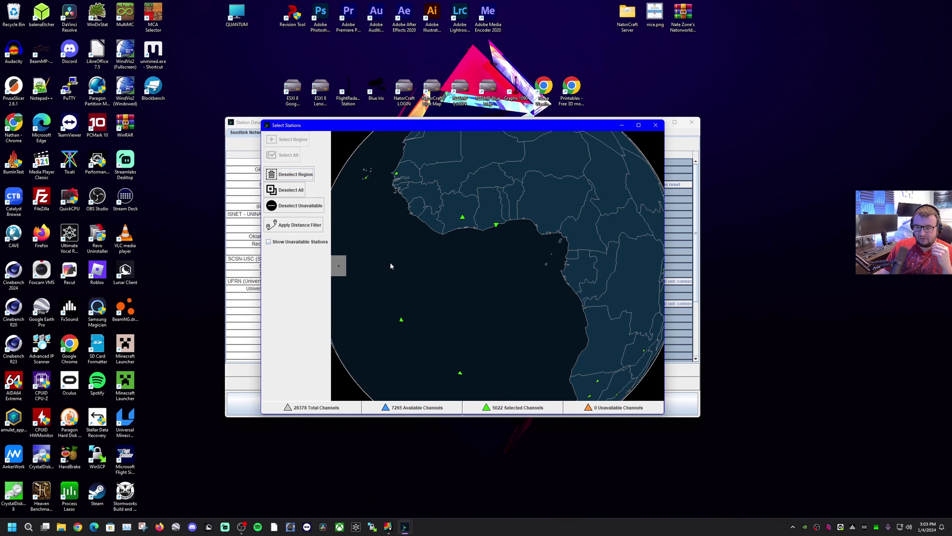
pyautogui.click(656, 125)
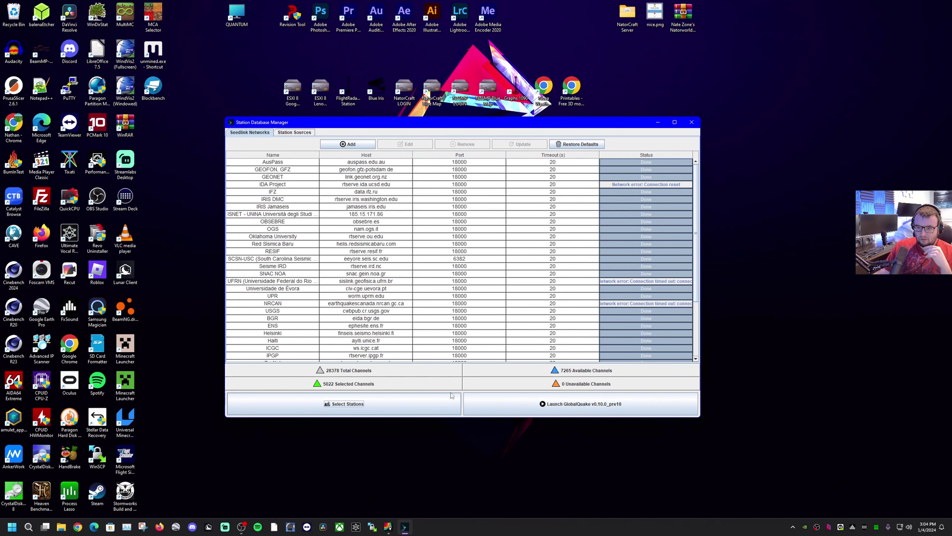
# Launch GlobalQuake with the 5022 selected stations and maximize its globe window
pyautogui.click(528, 405)
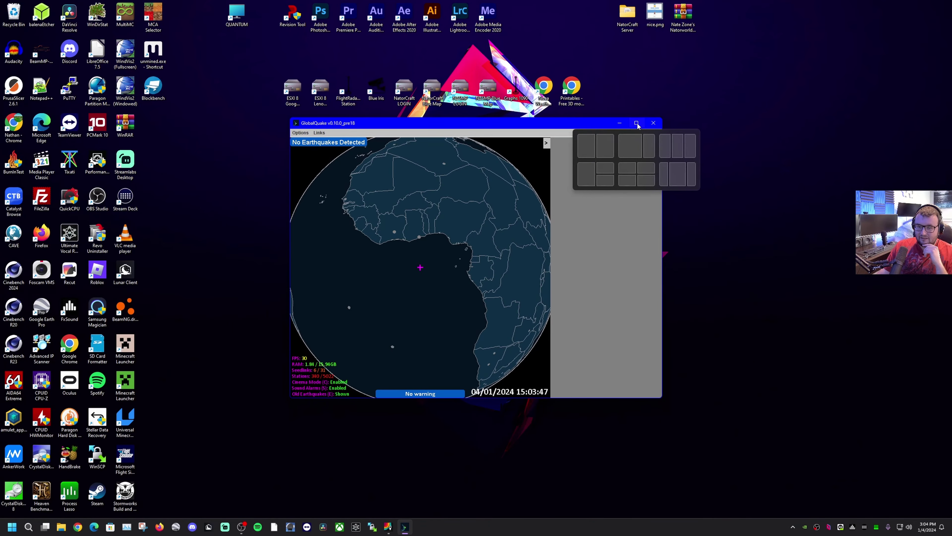
pyautogui.click(636, 124)
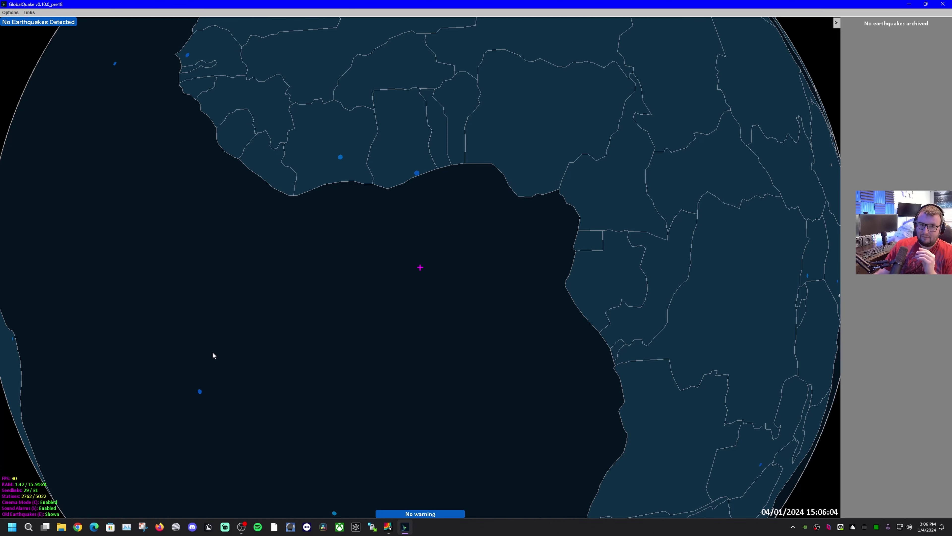
# In General settings, set home latitude 45, longitude -70.00, and distance units to Miles (mi)
pyautogui.click(9, 13)
pyautogui.click(11, 21)
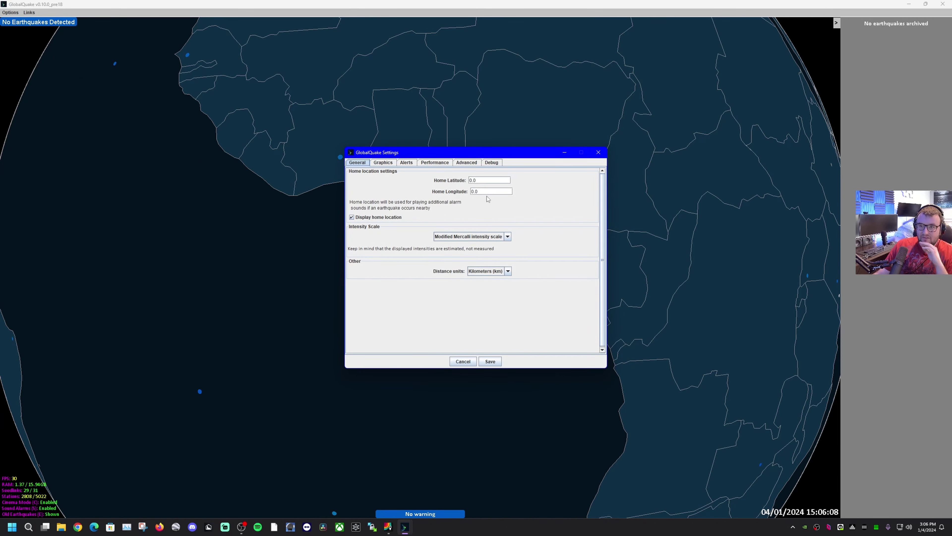
pyautogui.click(490, 180)
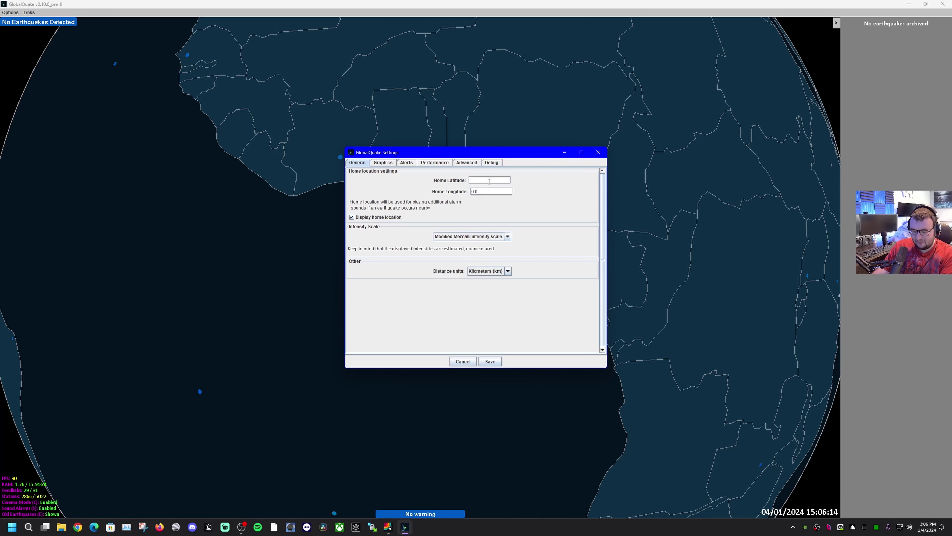
pyautogui.write('45')
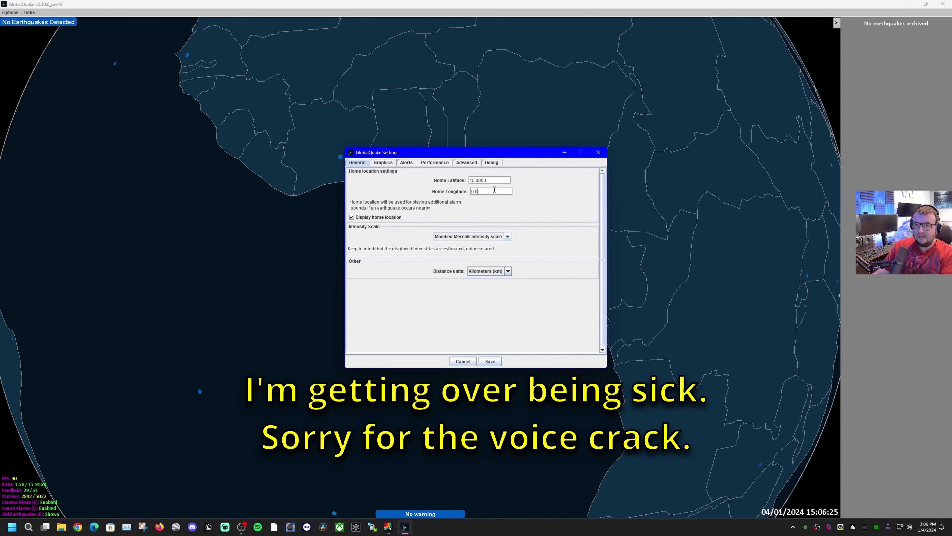
pyautogui.press('BackSpace')
pyautogui.press('BackSpace')
pyautogui.press('BackSpace')
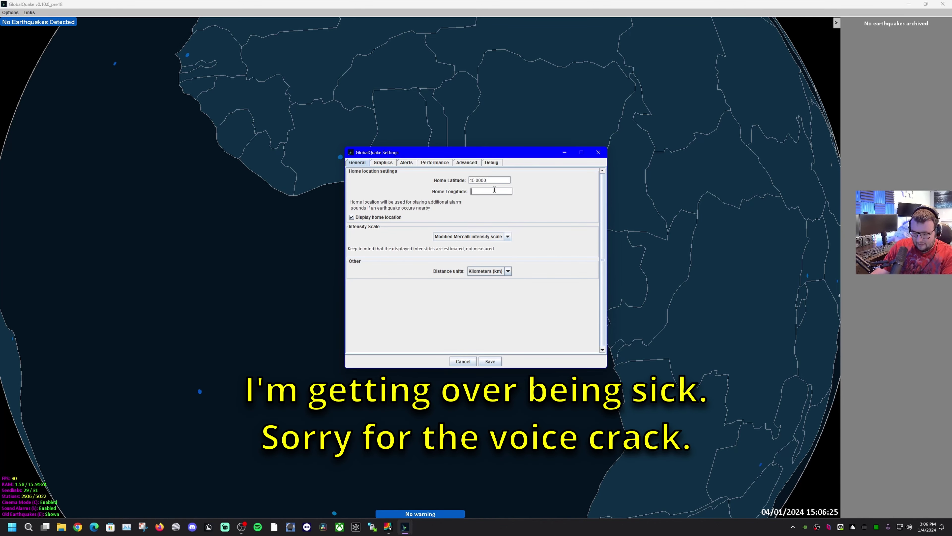
pyautogui.write('-70.00')
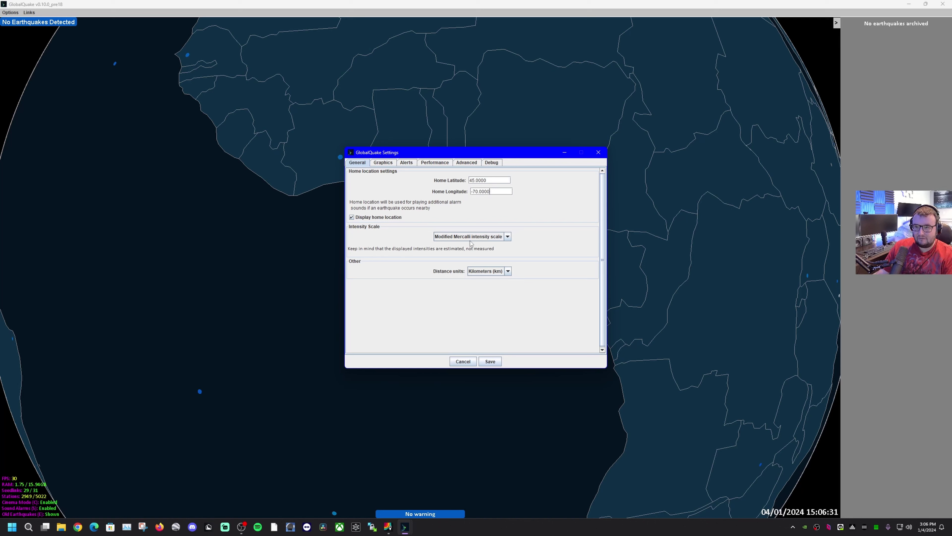
pyautogui.click(490, 271)
pyautogui.click(483, 287)
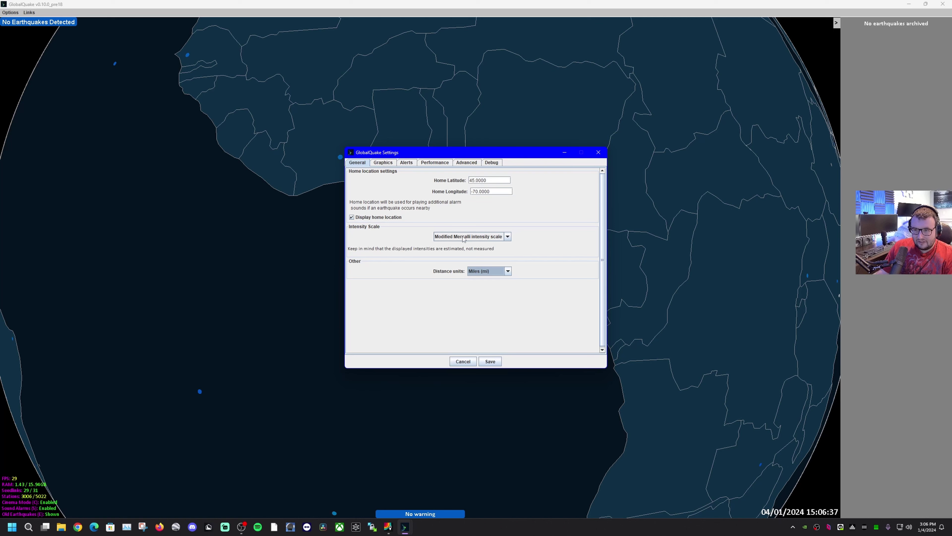
# Enable technical earthquake data, disable 24-hour format, and keep old events coloured by age
pyautogui.click(388, 165)
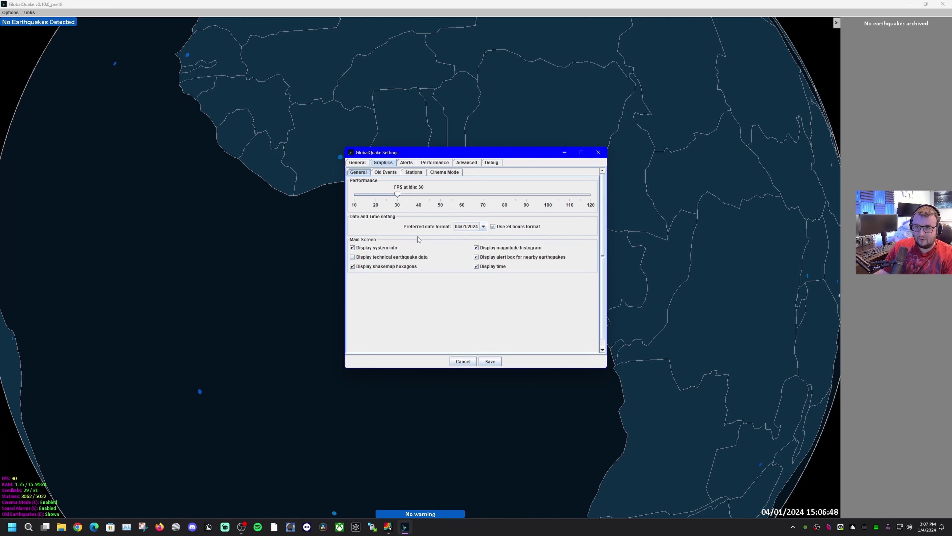
pyautogui.click(353, 258)
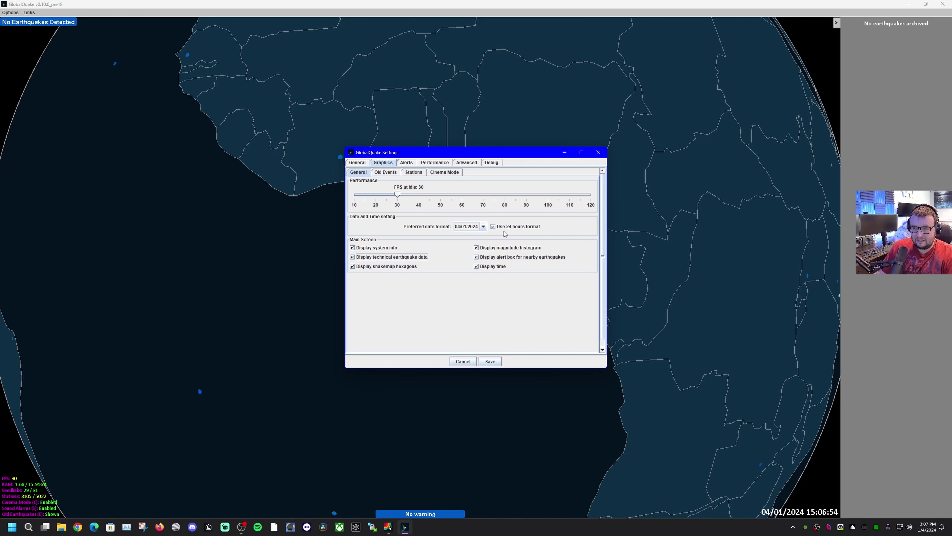
pyautogui.click(493, 227)
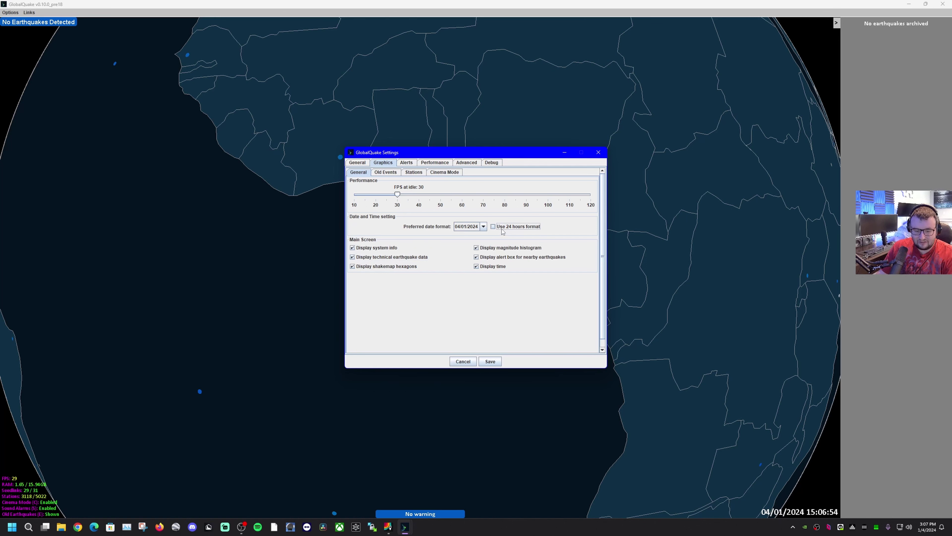
pyautogui.click(387, 173)
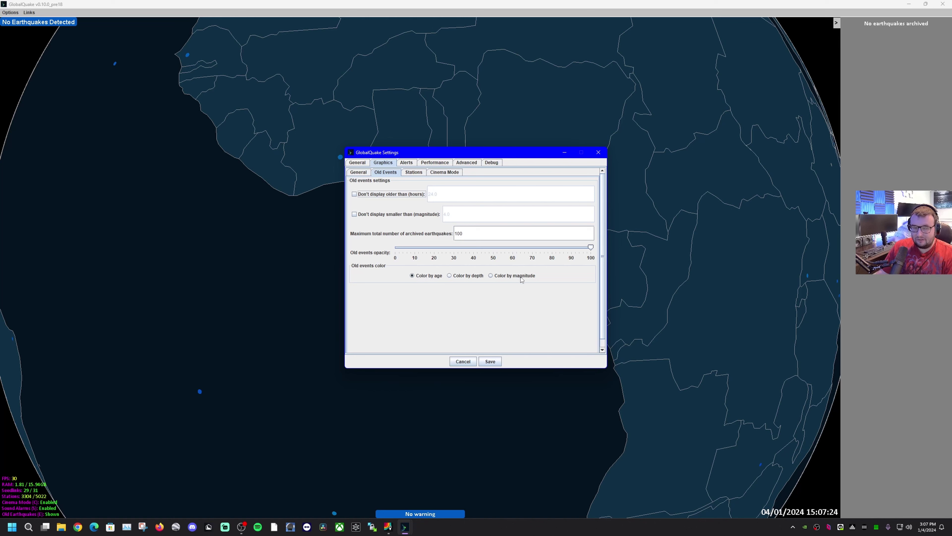
pyautogui.click(435, 277)
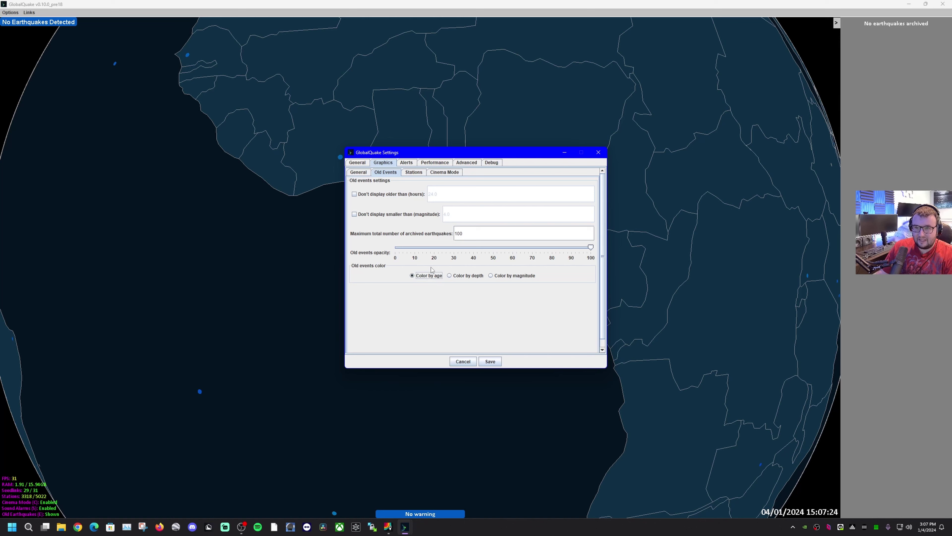
# Shape stations by sensor type, enable station antialiasing, and lower the size multiplier below 100
pyautogui.click(418, 174)
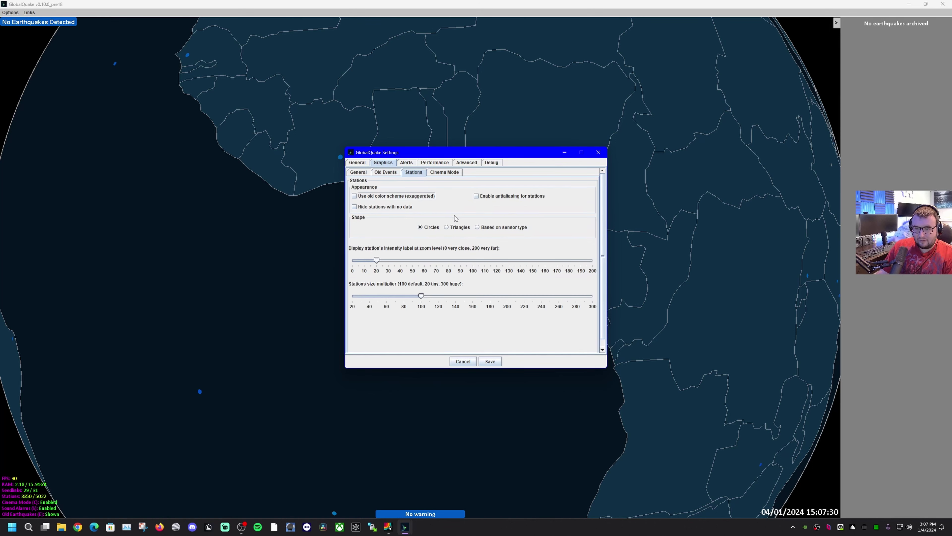
pyautogui.click(478, 227)
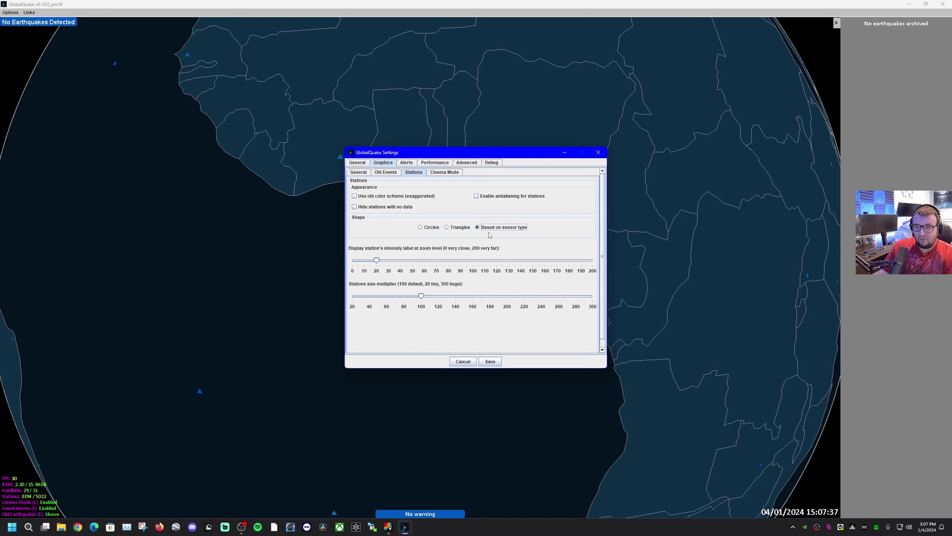
pyautogui.click(477, 198)
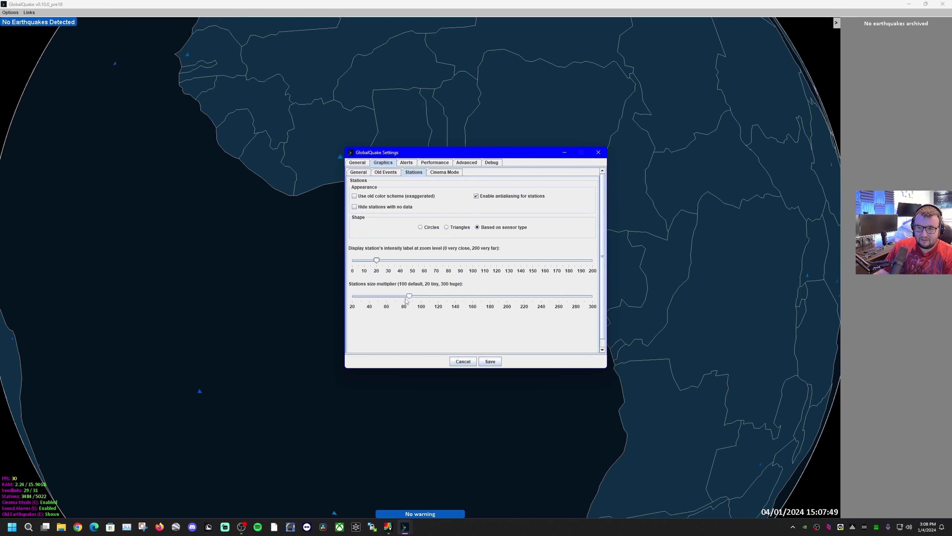
pyautogui.moveTo(406, 299); pyautogui.dragTo(391, 301)
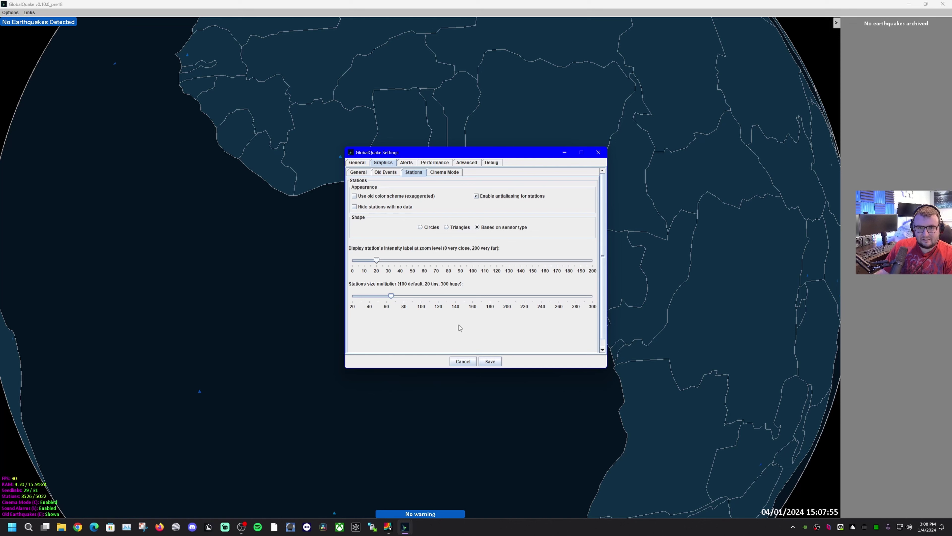
# Raise the Cinema Mode zoom multiplier slightly, then view the Alerts settings
pyautogui.click(451, 172)
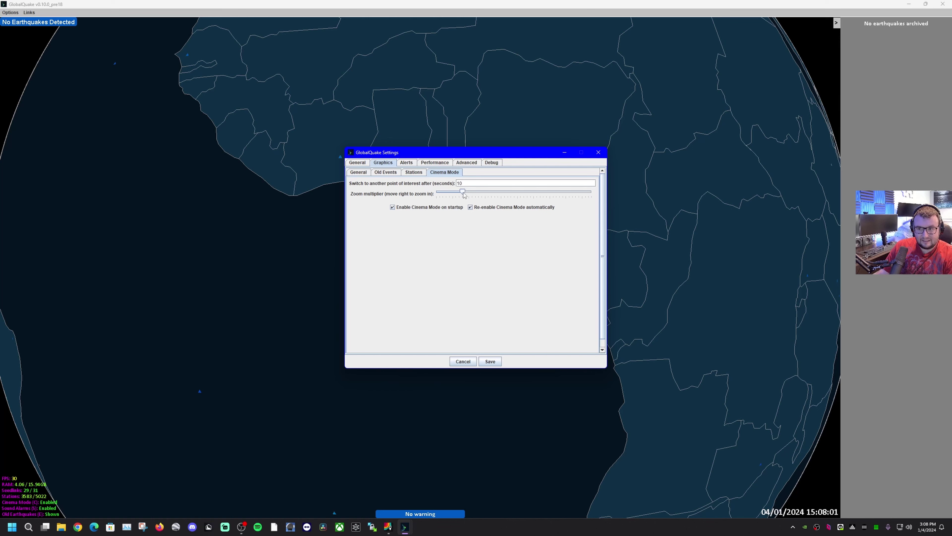
pyautogui.moveTo(464, 195); pyautogui.dragTo(470, 203)
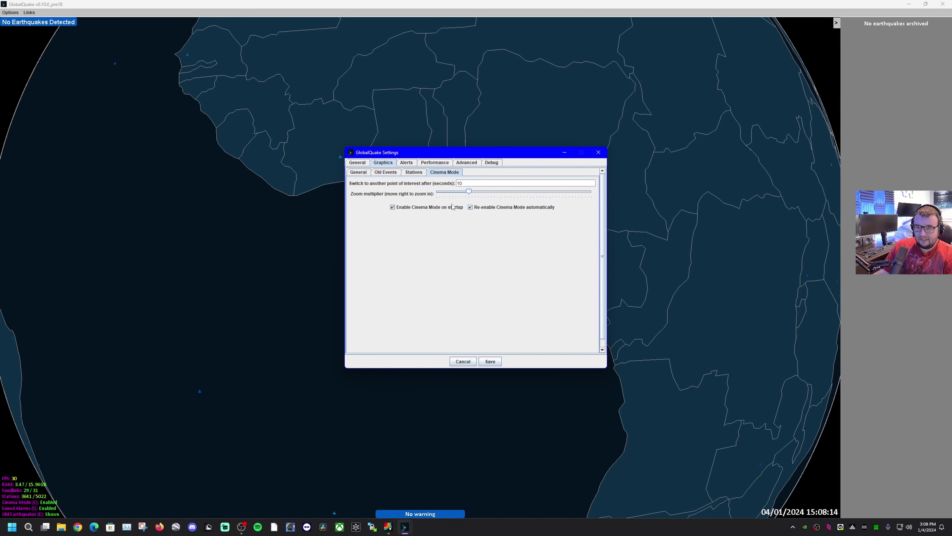
pyautogui.click(410, 164)
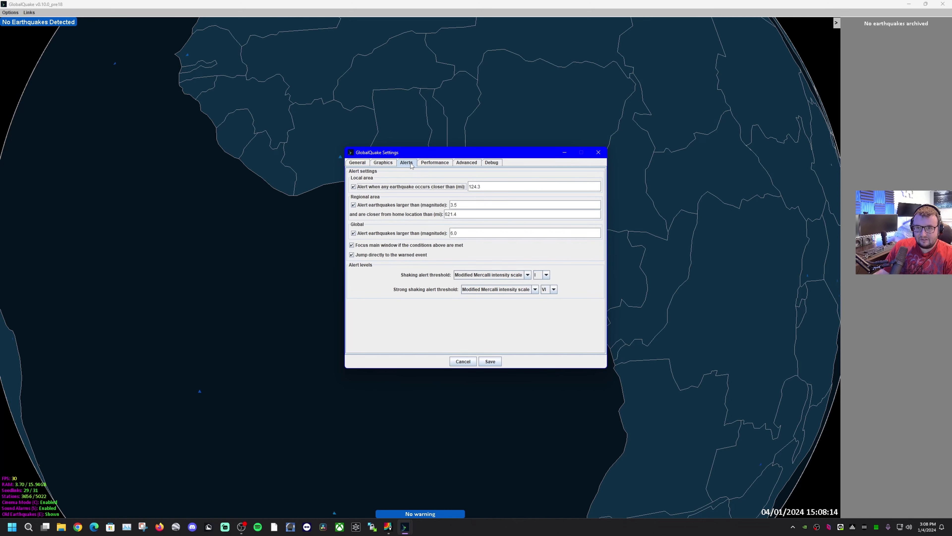
# Set the local alert distance to 500 mi, regional alerts to magnitude 0.1 within 750 mi, and global magnitude to 0.1
pyautogui.click(489, 186)
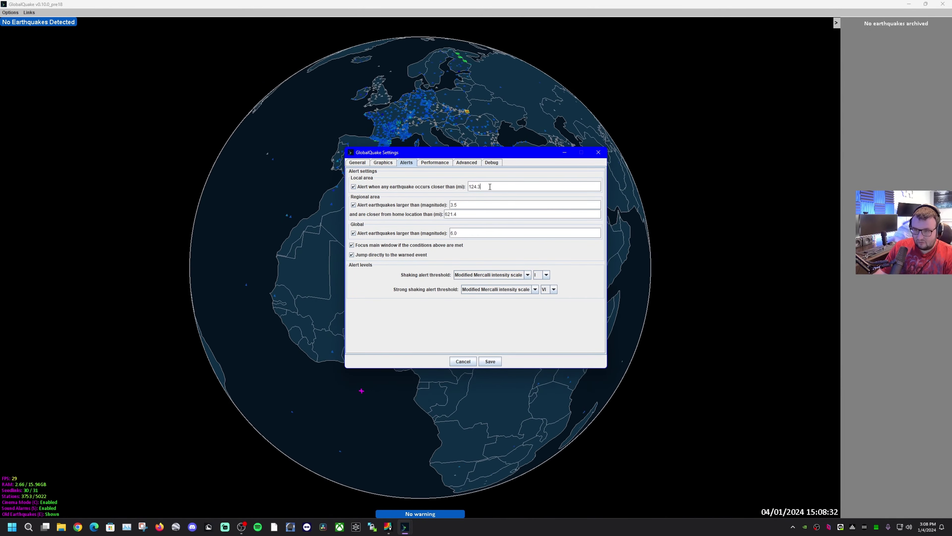
pyautogui.press('BackSpace')
pyautogui.press('BackSpace')
pyautogui.press('BackSpace')
pyautogui.press('BackSpace')
pyautogui.press('BackSpace')
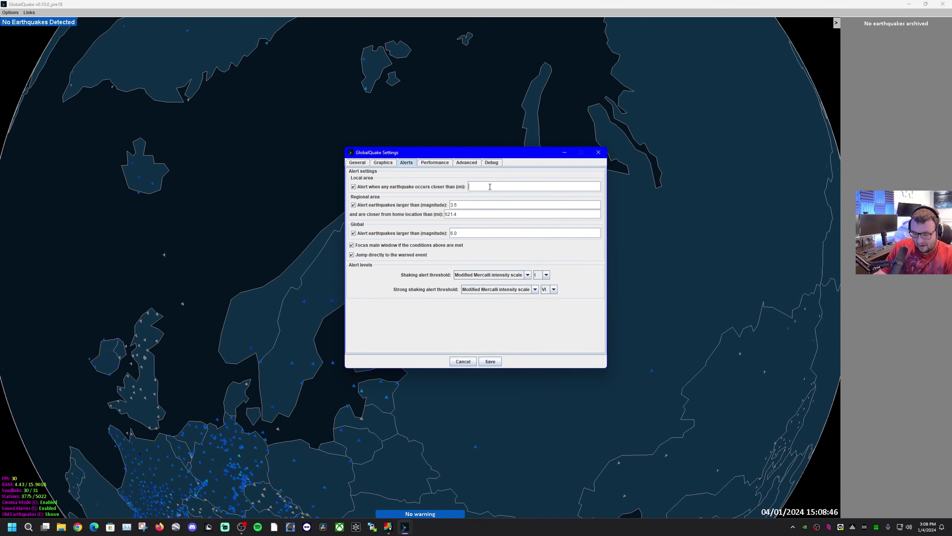
pyautogui.write('500')
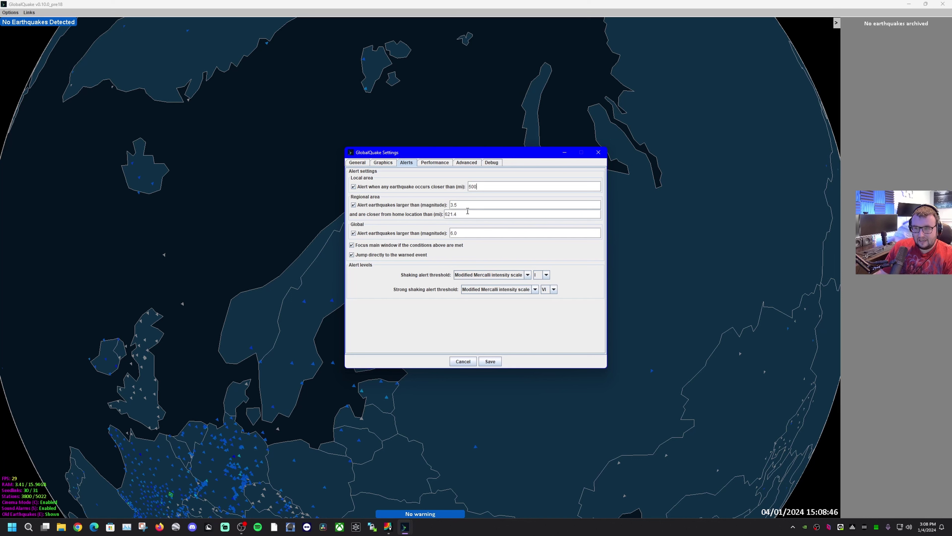
pyautogui.click(464, 204)
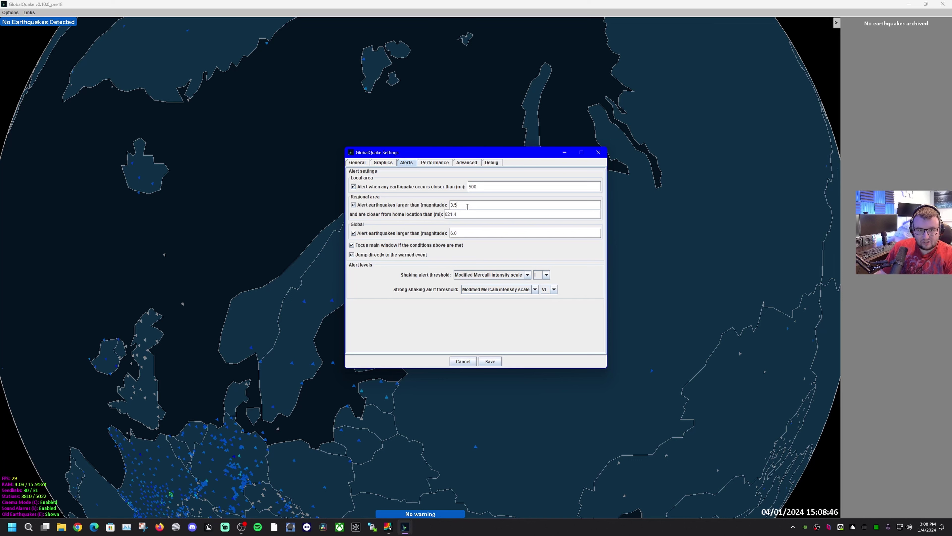
pyautogui.press('BackSpace')
pyautogui.press('BackSpace')
pyautogui.press('BackSpace')
pyautogui.write('0.1')
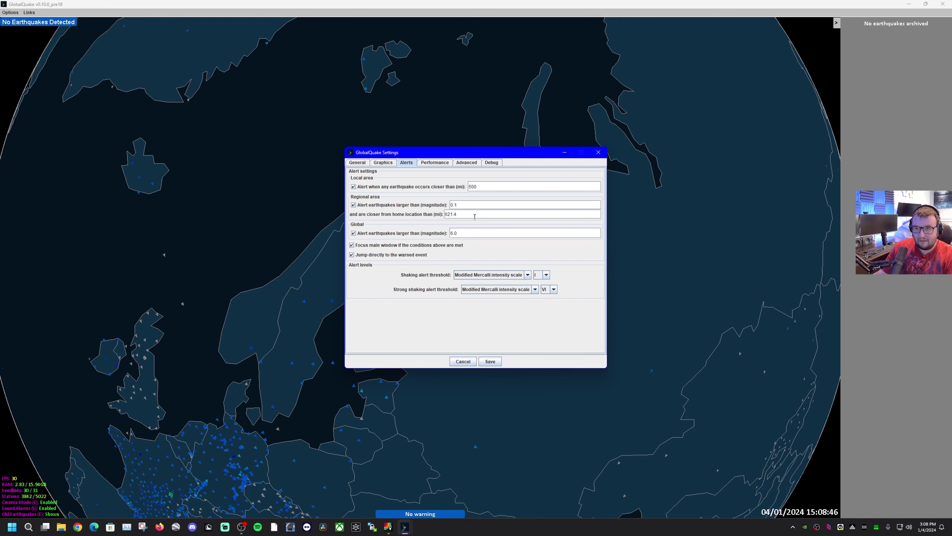
pyautogui.doubleClick(454, 213)
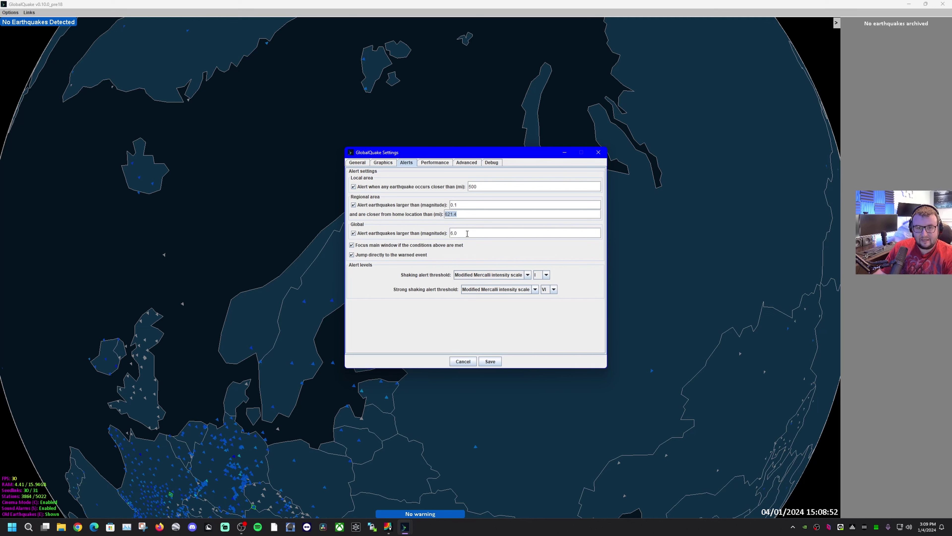
pyautogui.press('BackSpace')
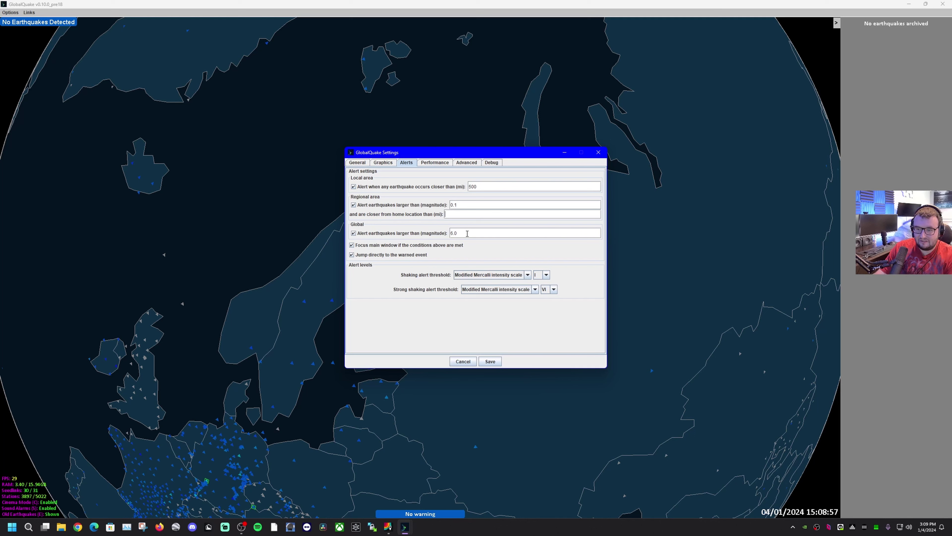
pyautogui.write('750')
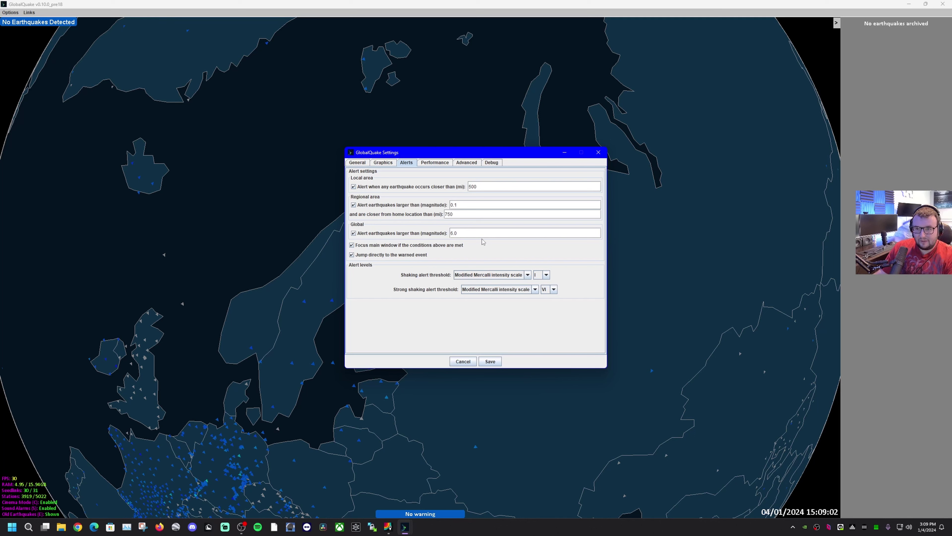
pyautogui.click(467, 232)
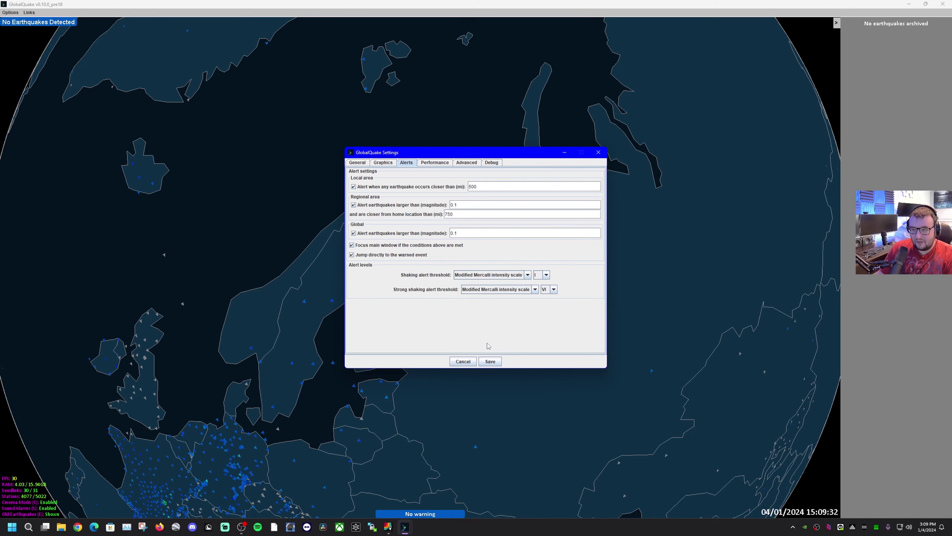
# Set the Hypocenter Finding Resolution slider to about 0.49 and run a test hypocenter search (88 ms)
pyautogui.click(436, 165)
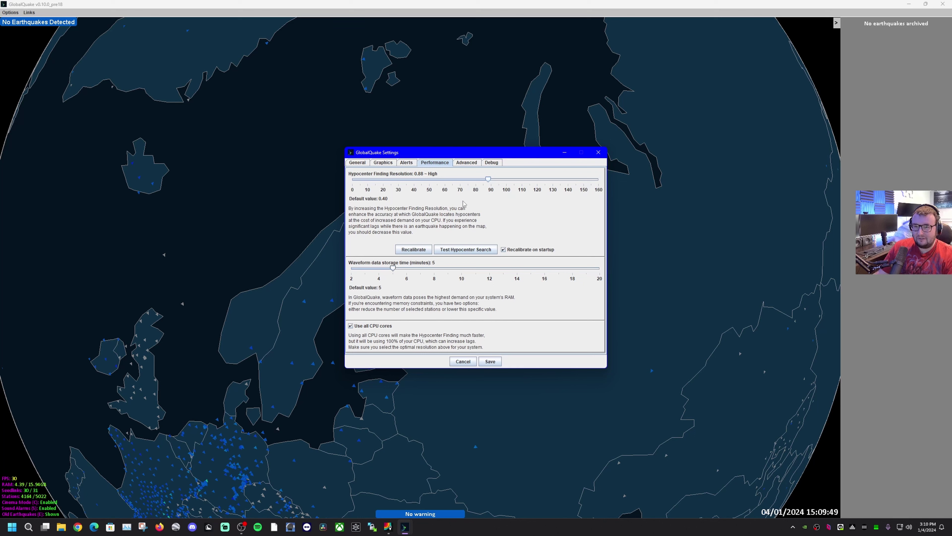
pyautogui.click(415, 183)
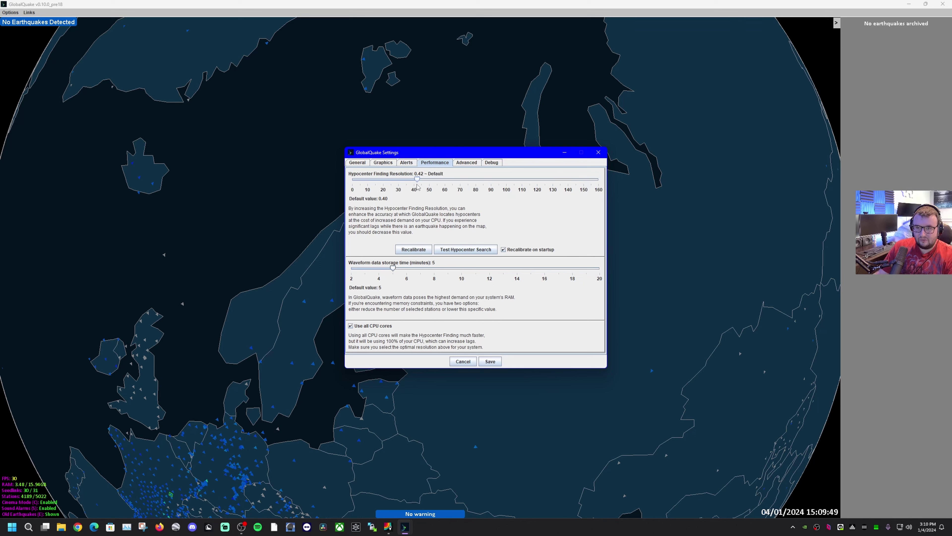
pyautogui.moveTo(417, 180); pyautogui.dragTo(428, 186)
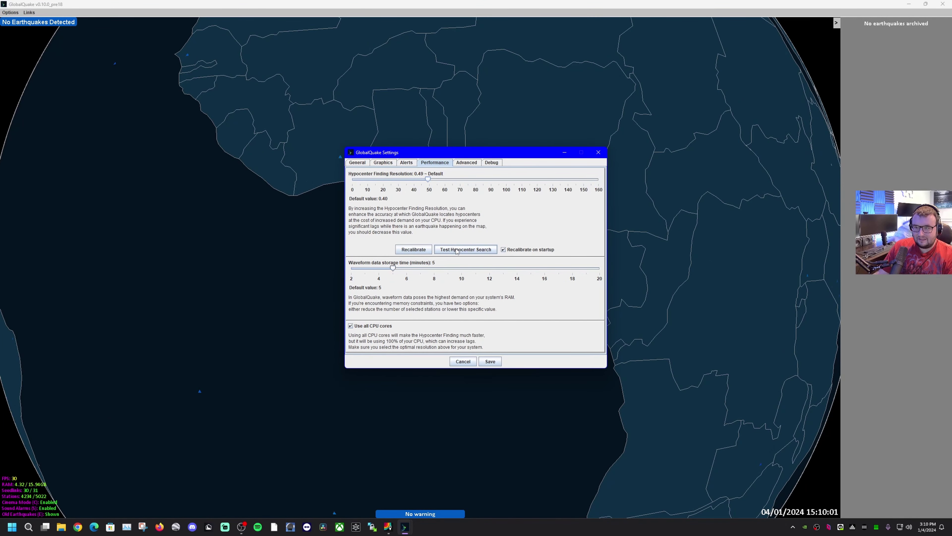
pyautogui.click(456, 249)
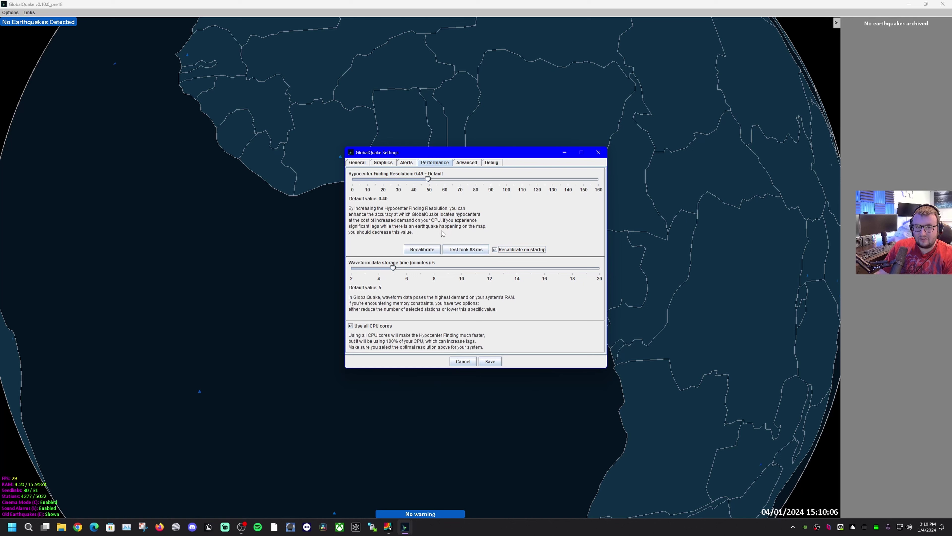
pyautogui.click(428, 180)
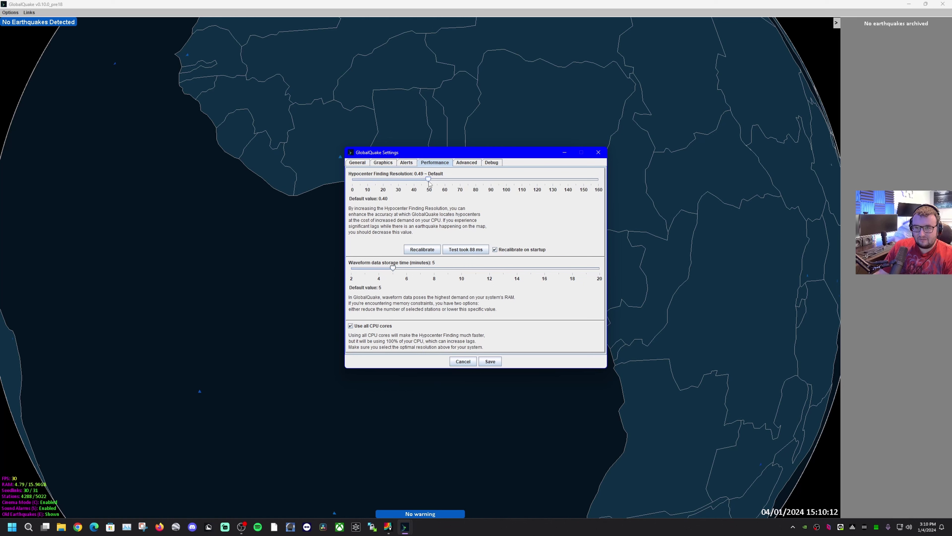
# Recalibrate hypocenter resolution to 0.84 (High) and raise waveform data storage time from 5 to 6 minutes
pyautogui.click(422, 249)
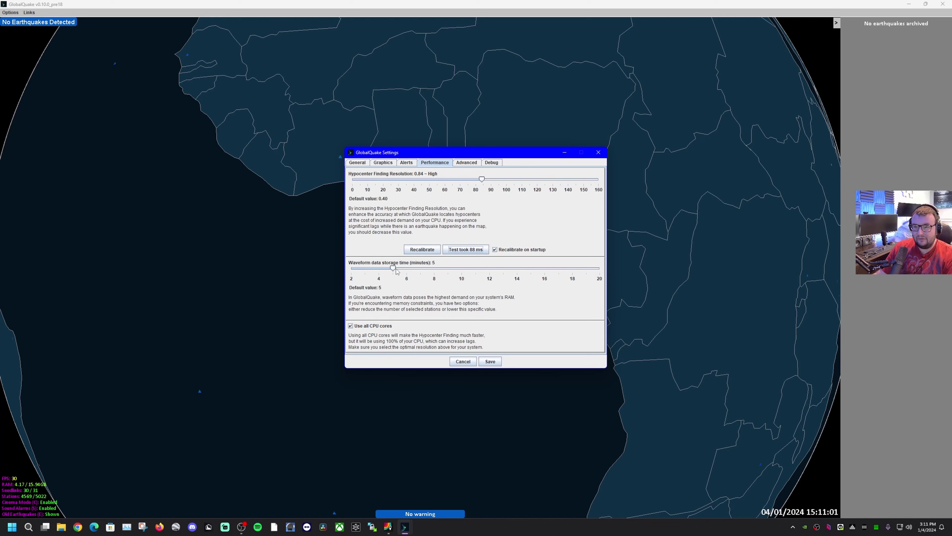
pyautogui.moveTo(396, 270); pyautogui.dragTo(396, 271)
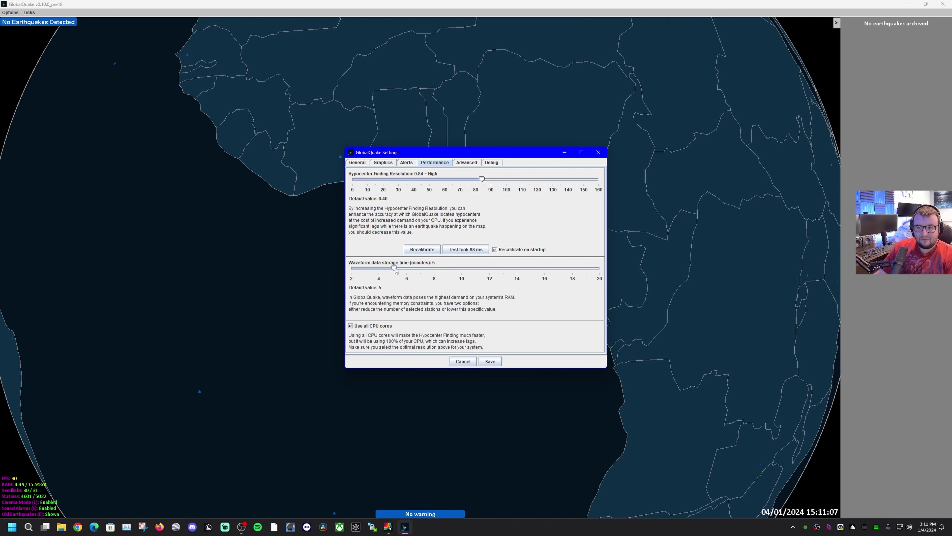
pyautogui.moveTo(396, 270); pyautogui.dragTo(414, 276)
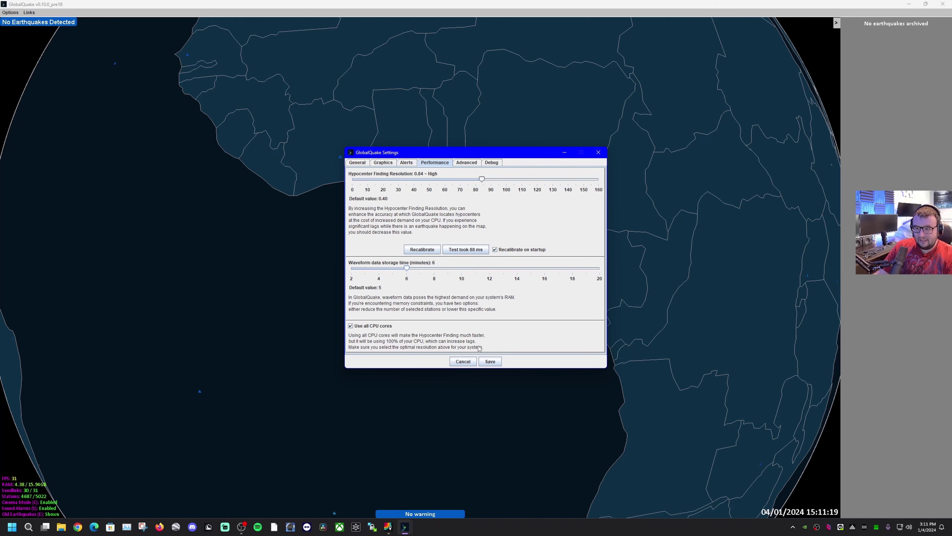
# Drag Minimum number of stations down to 4 under Advanced, then view the Debug options
pyautogui.click(467, 162)
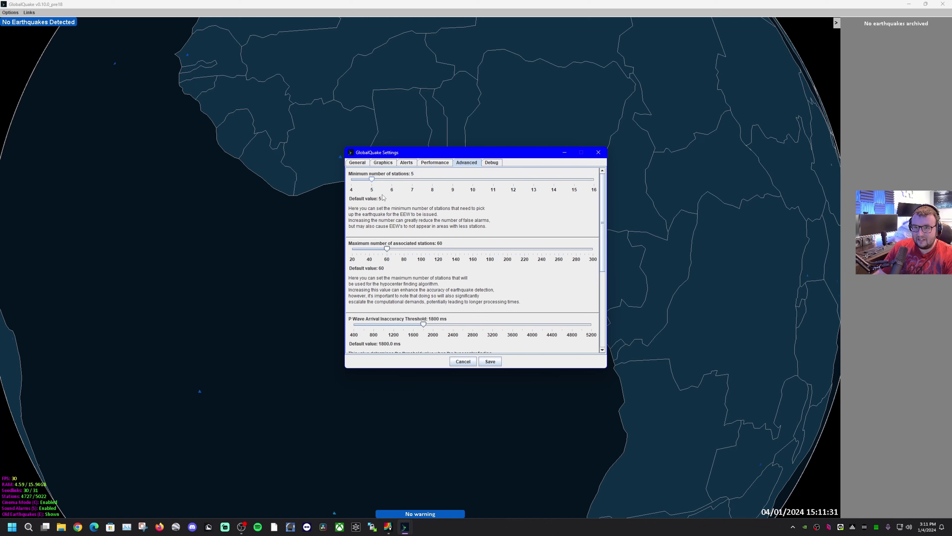
pyautogui.moveTo(372, 180); pyautogui.dragTo(337, 183)
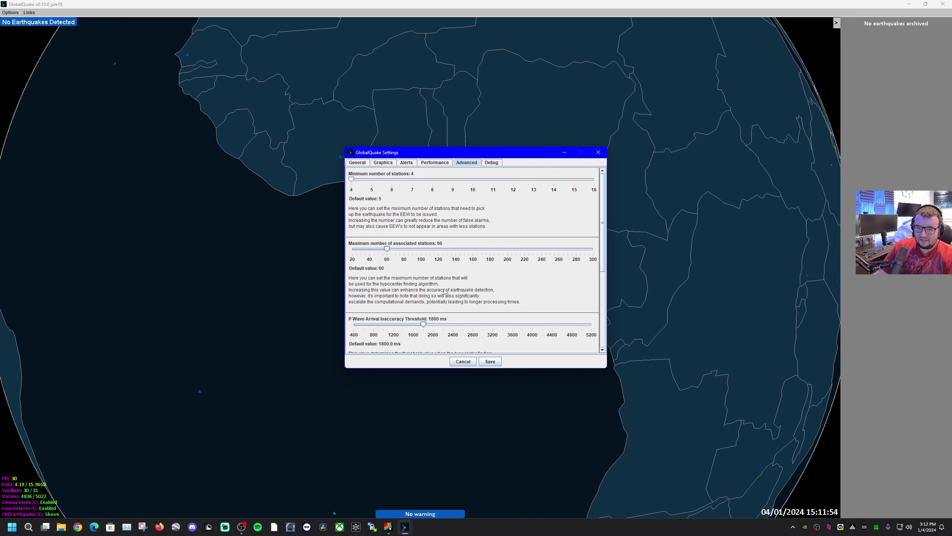
pyautogui.scroll(-3, 460, 278)
pyautogui.scroll(-3, 463, 272)
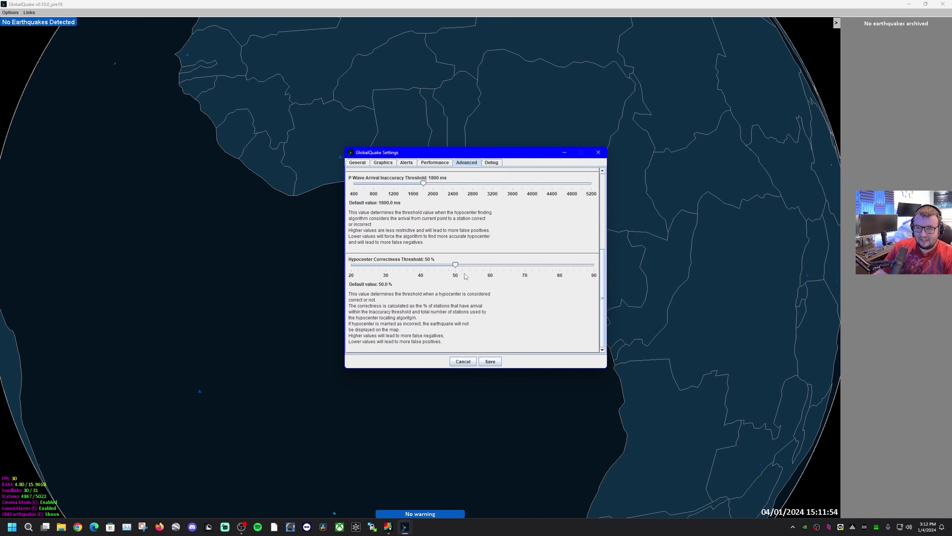
pyautogui.click(492, 164)
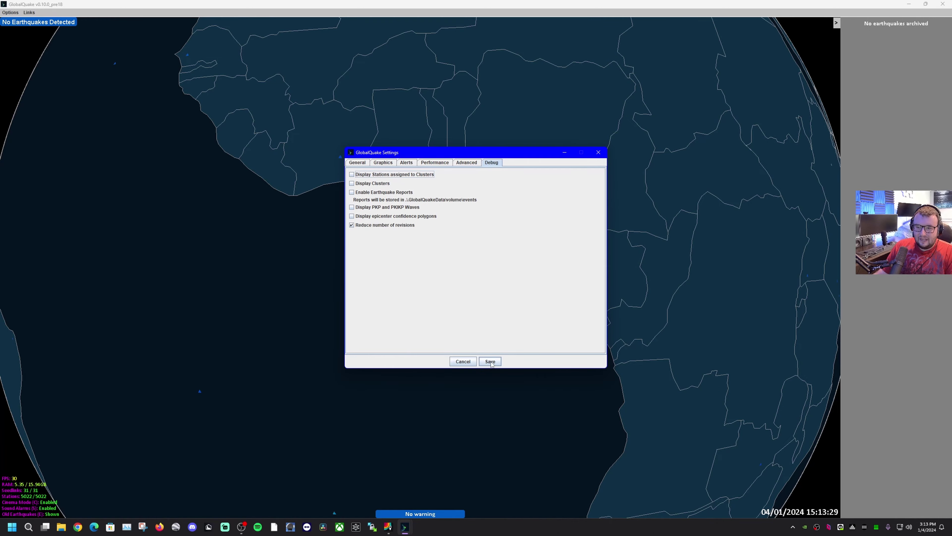
# Save the settings, then turn off cinema mode and sound alarms
pyautogui.click(490, 361)
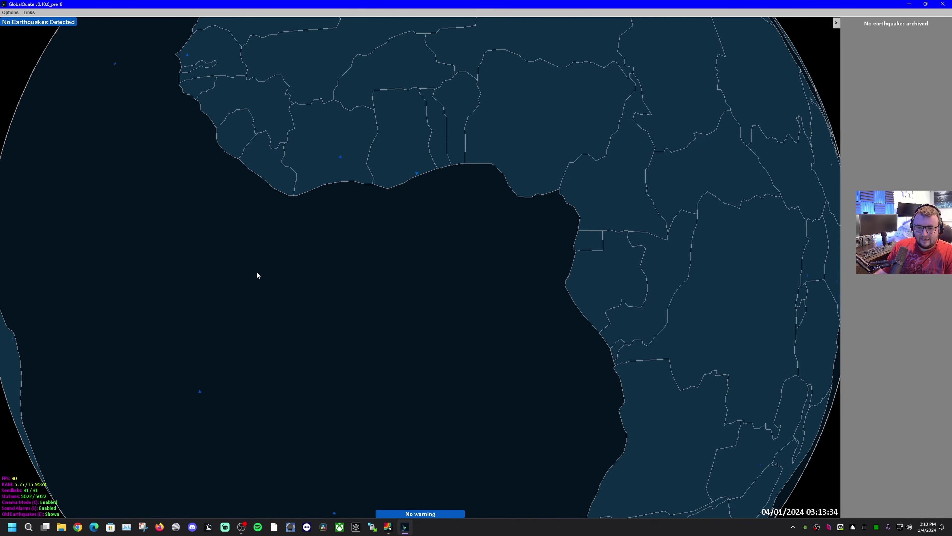
pyautogui.press('c')
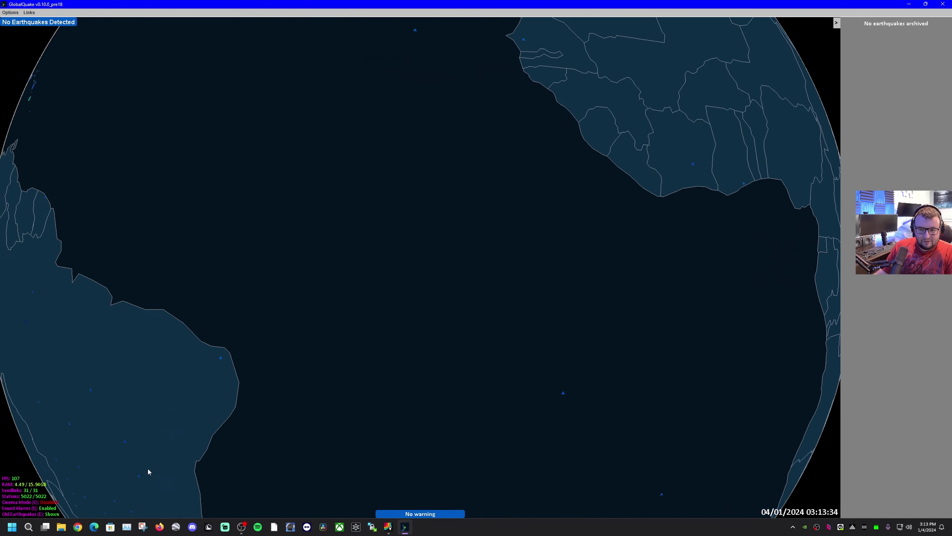
pyautogui.moveTo(125, 476); pyautogui.dragTo(323, 431)
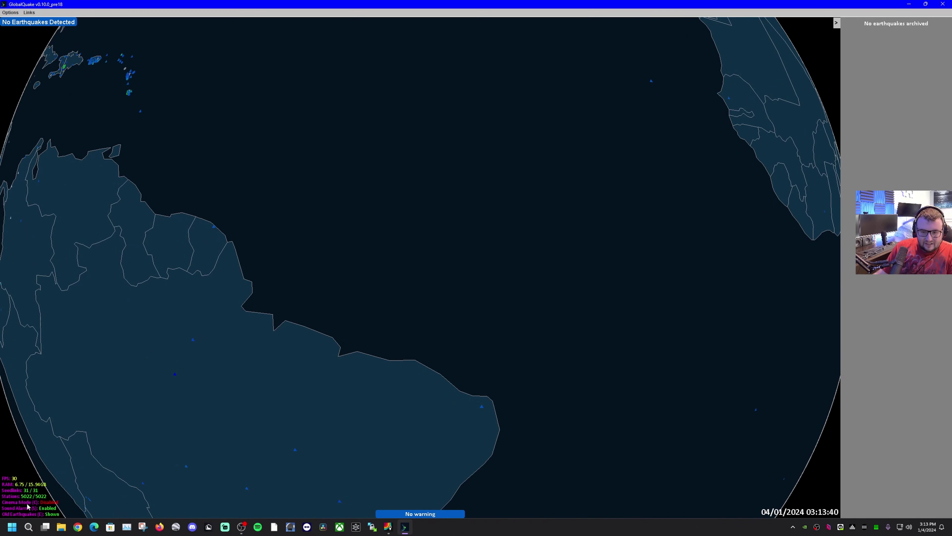
pyautogui.press('c')
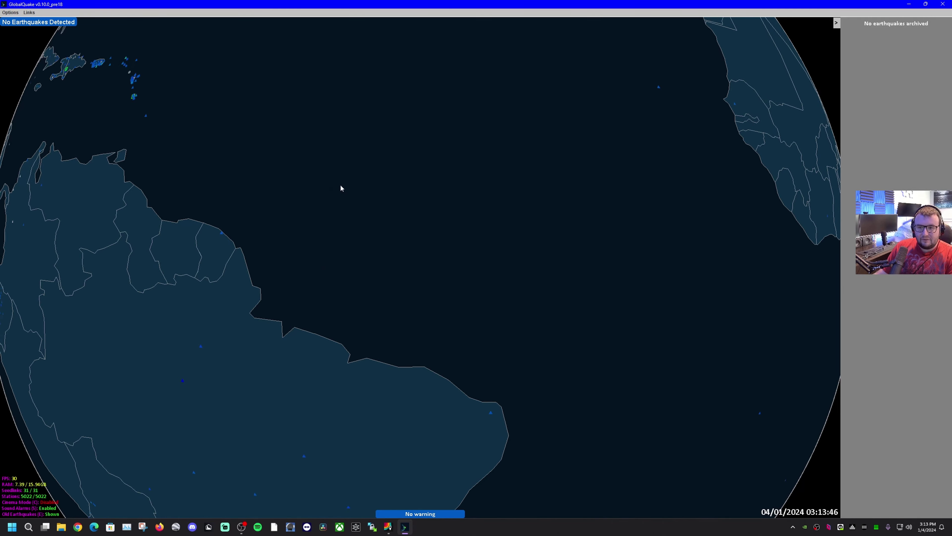
pyautogui.press('c')
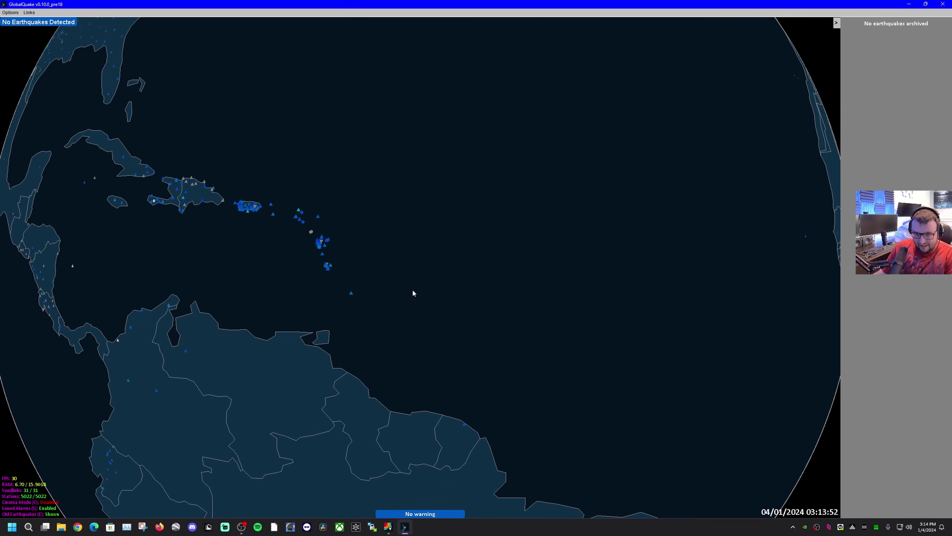
pyautogui.press('s')
pyautogui.press('s')
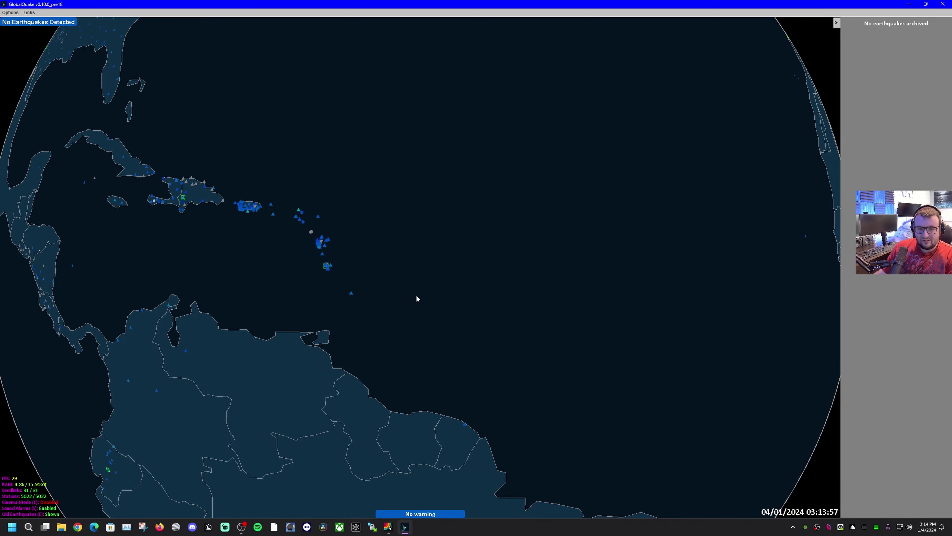
# Rotate the globe to centre on the continental United States
pyautogui.moveTo(419, 244); pyautogui.dragTo(543, 298)
pyautogui.moveTo(374, 241); pyautogui.dragTo(431, 335)
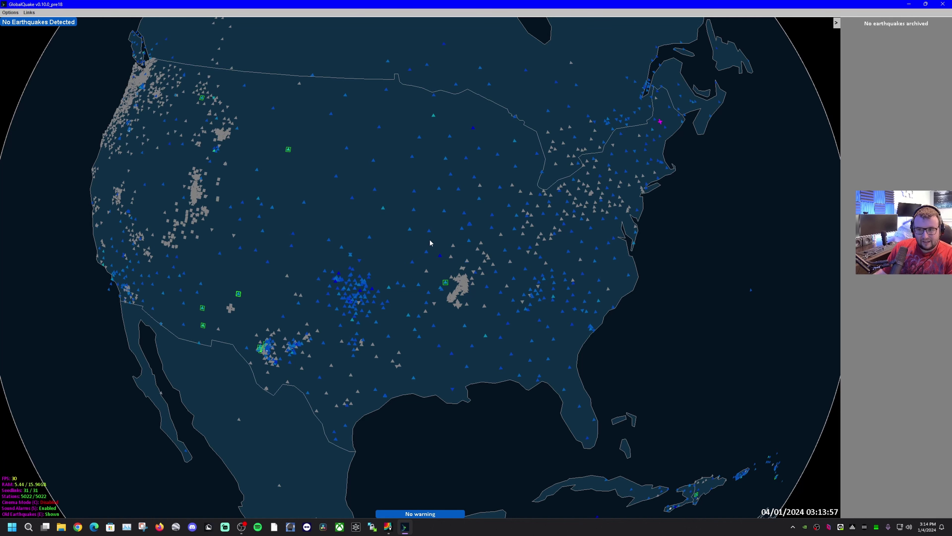
pyautogui.moveTo(399, 172); pyautogui.dragTo(447, 189)
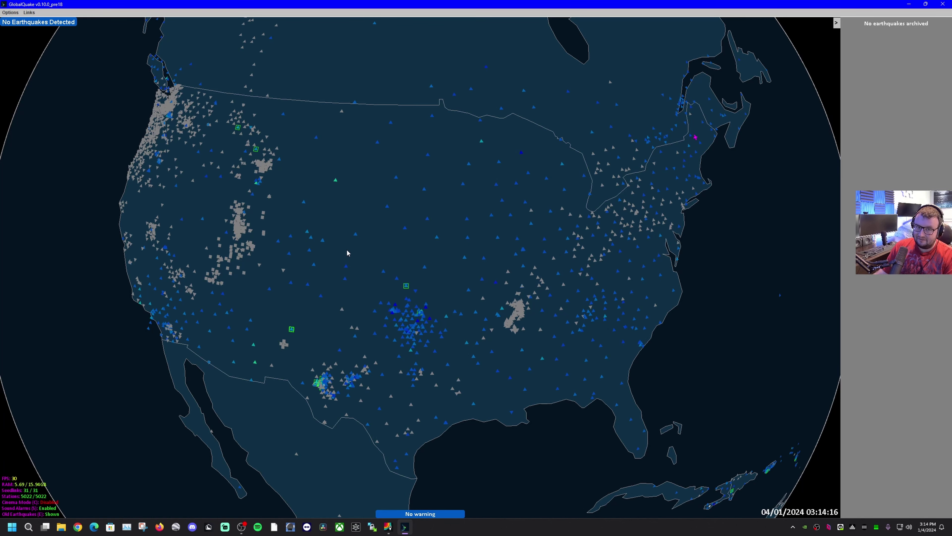
pyautogui.hotkey('ctrl', 's')
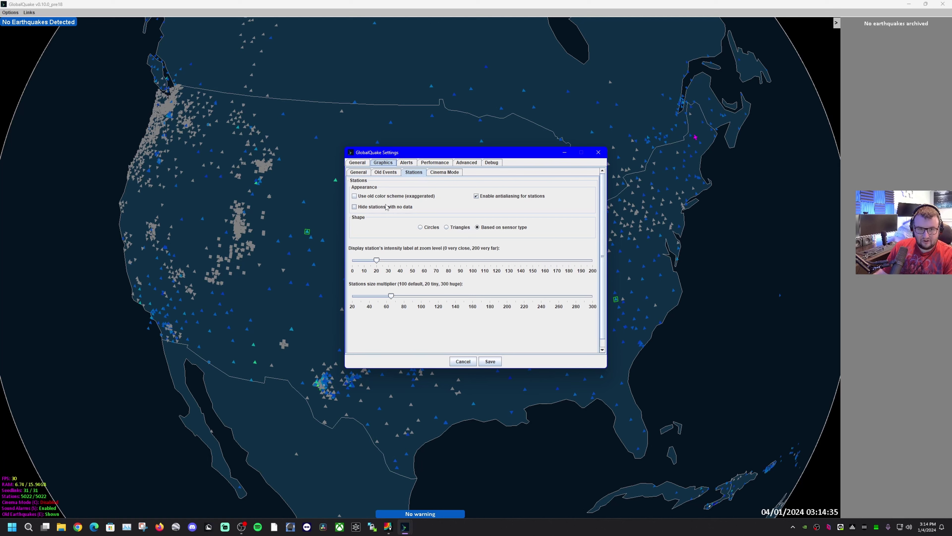
pyautogui.click(369, 209)
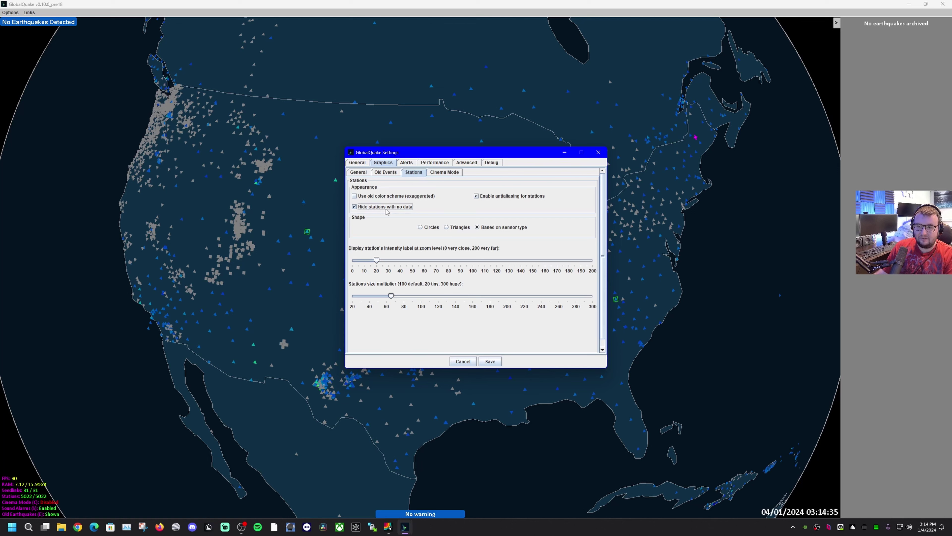
pyautogui.click(490, 362)
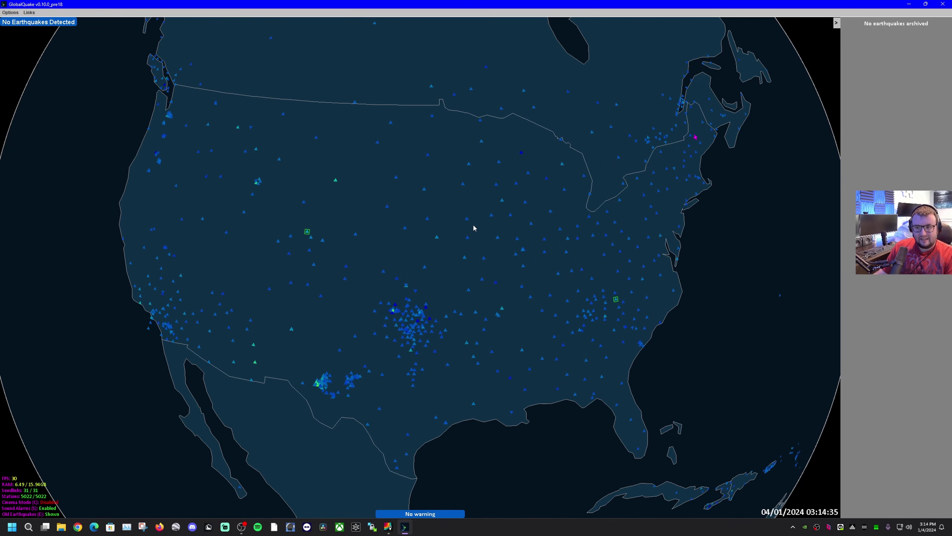
# Rotate and zoom the globe around North America until the Chile M3.4 and New Zealand M2.1 quakes appear
pyautogui.moveTo(472, 215); pyautogui.dragTo(367, 201)
pyautogui.scroll(-5, 431, 264)
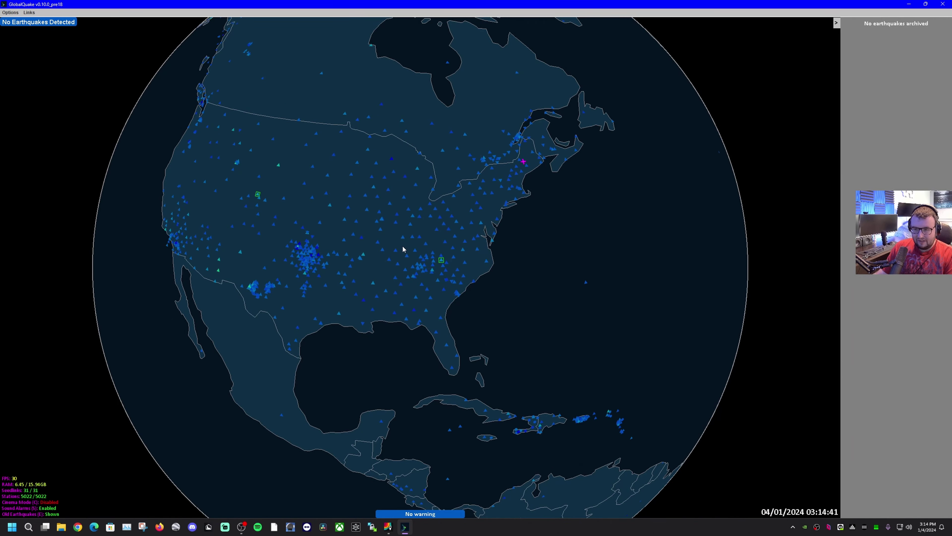
pyautogui.scroll(8, 356, 330)
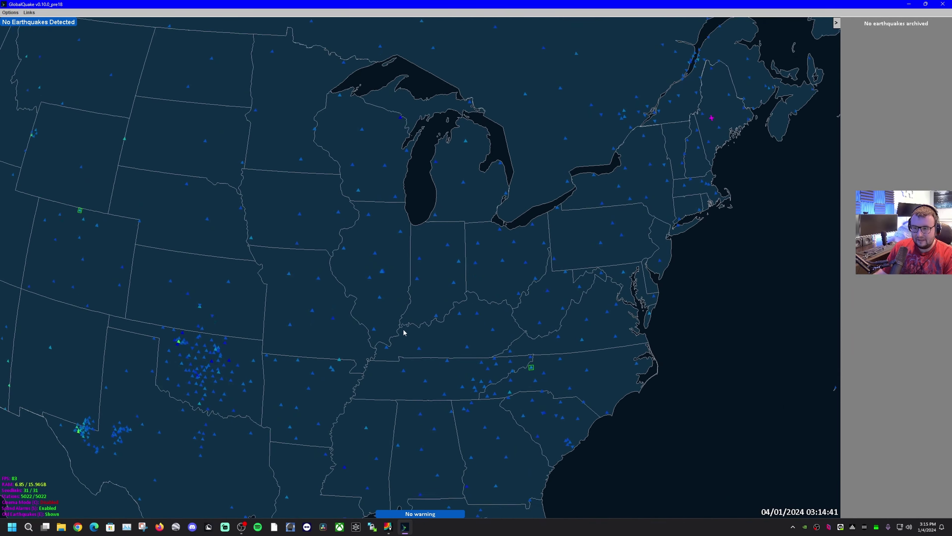
pyautogui.moveTo(404, 333); pyautogui.dragTo(359, 294)
pyautogui.scroll(3, 491, 298)
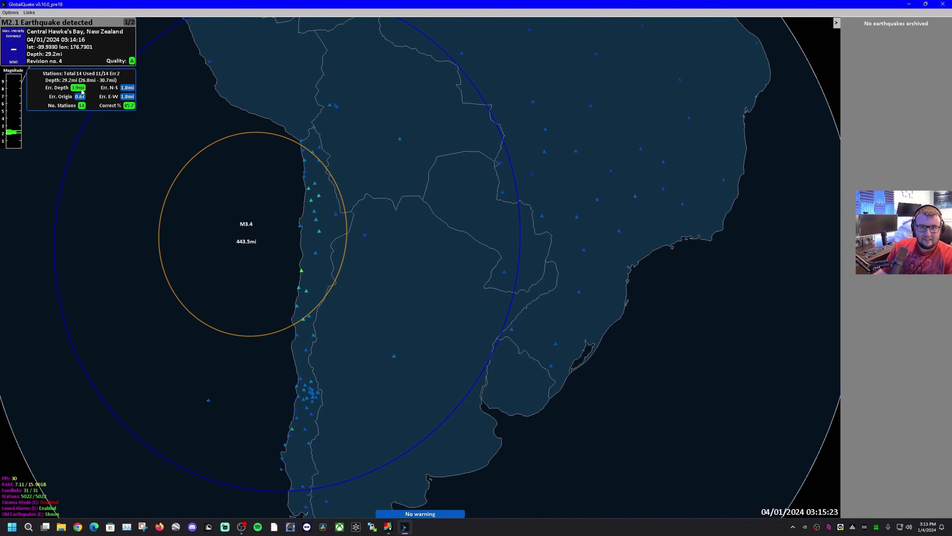
# Let cinema mode cycle through both detected quakes, then stop it on the Offshore Chile M3.4 quake
pyautogui.press('c')
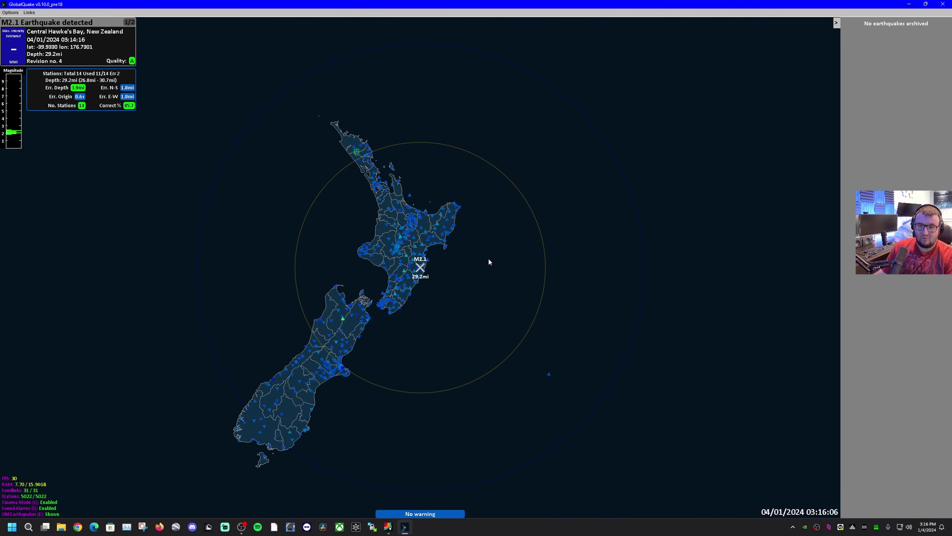
pyautogui.press('c')
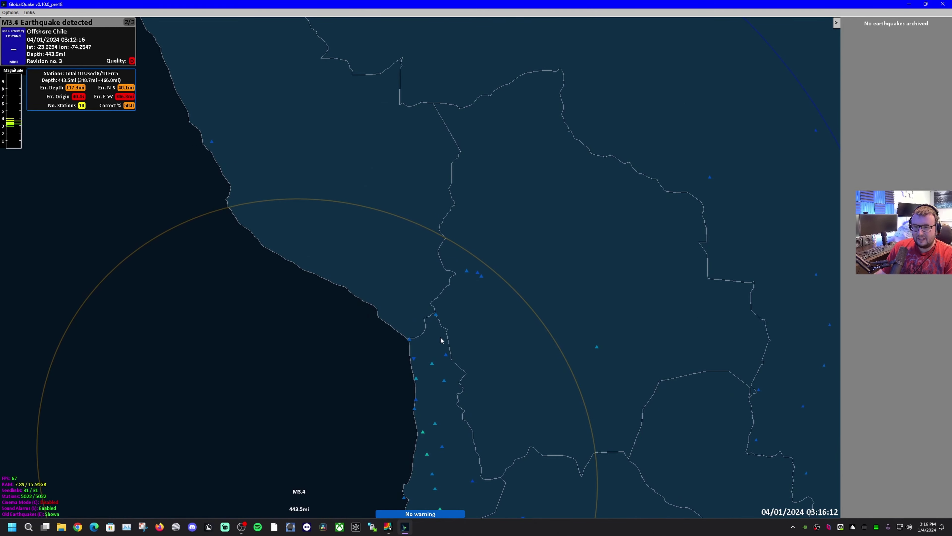
# Open the Station Monitor for CX MNMCX BHZ and move its window left and slightly up
pyautogui.click(439, 419)
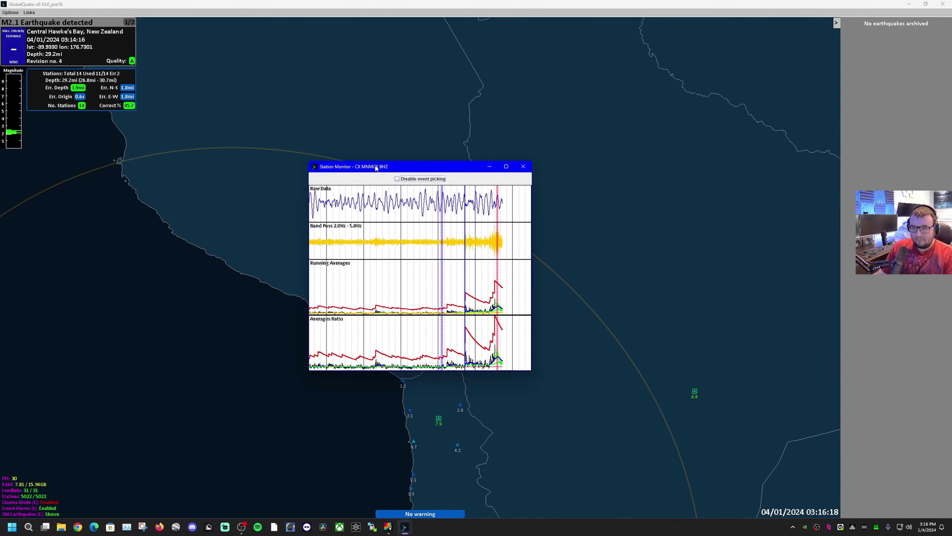
pyautogui.moveTo(376, 167); pyautogui.dragTo(314, 174)
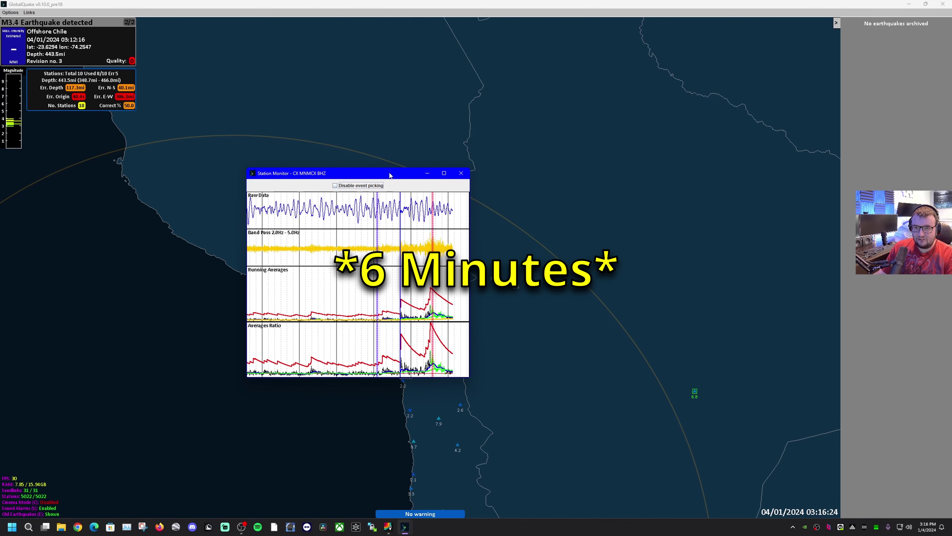
pyautogui.moveTo(390, 174); pyautogui.dragTo(378, 175)
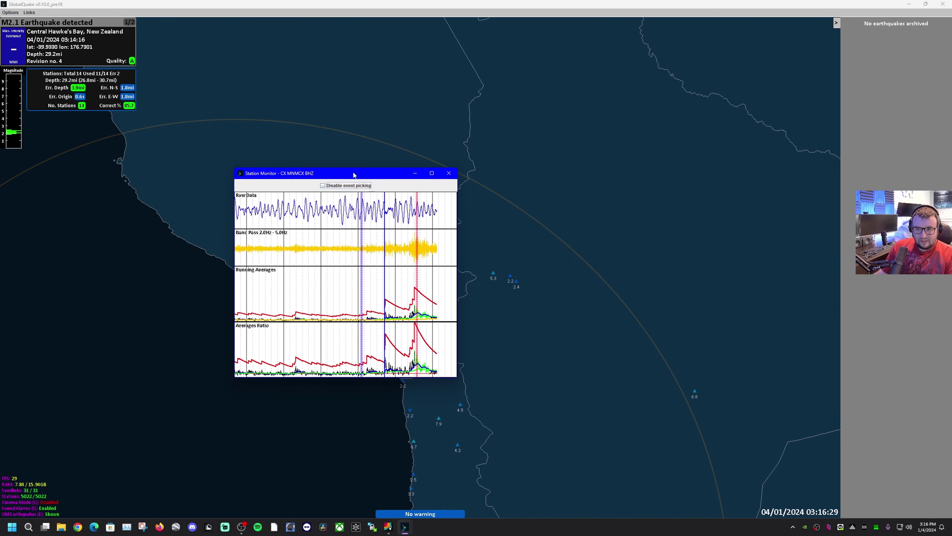
pyautogui.moveTo(353, 174); pyautogui.dragTo(354, 161)
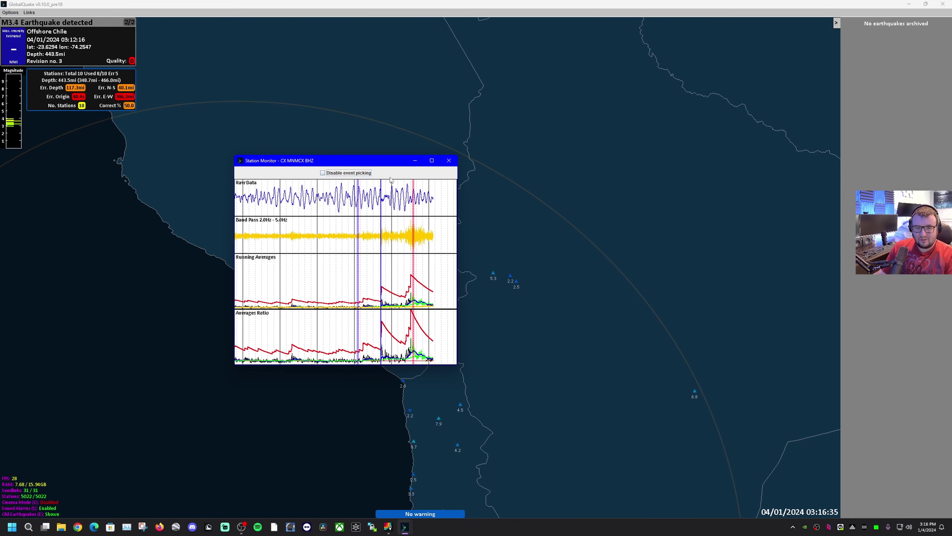
# Close the station monitor and zoom around the station readings along the Chilean coast
pyautogui.click(449, 160)
pyautogui.moveTo(510, 416); pyautogui.dragTo(523, 295)
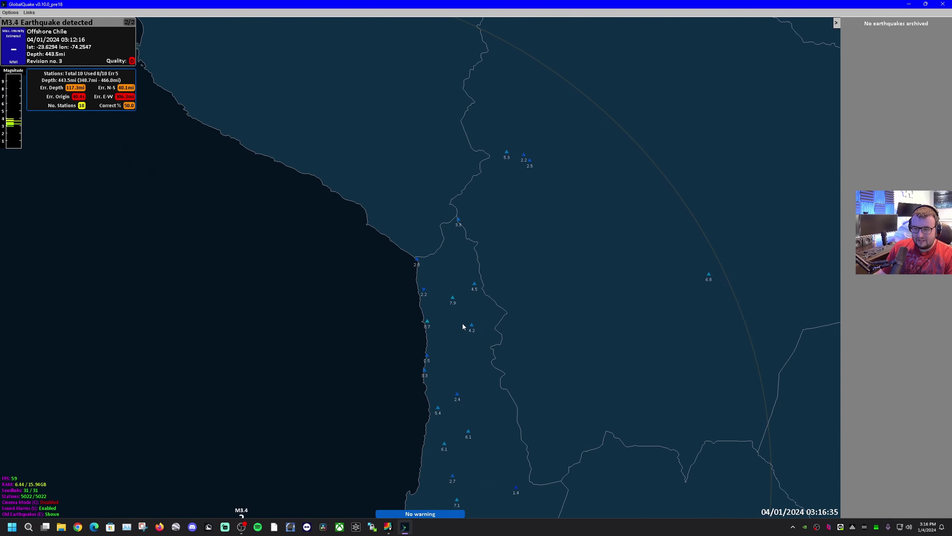
pyautogui.scroll(-5, 463, 325)
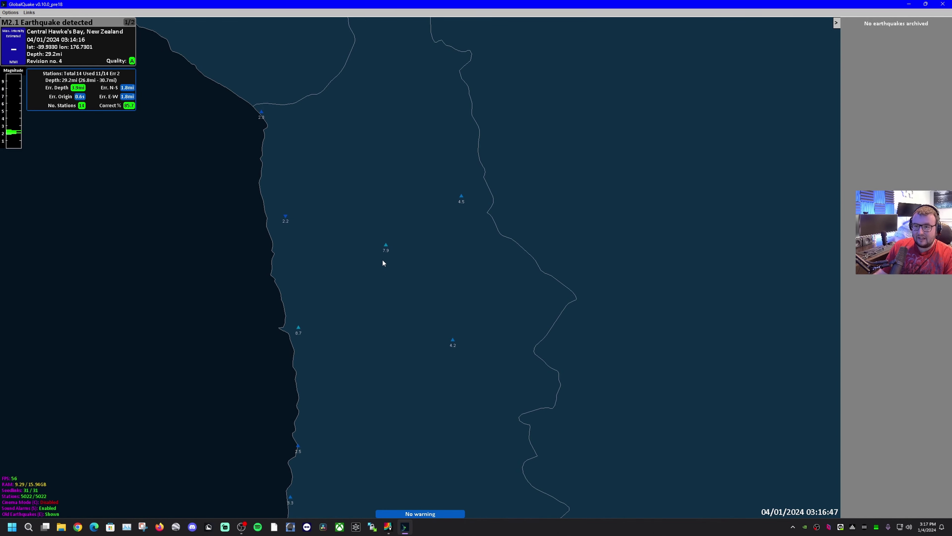
pyautogui.scroll(4, 382, 253)
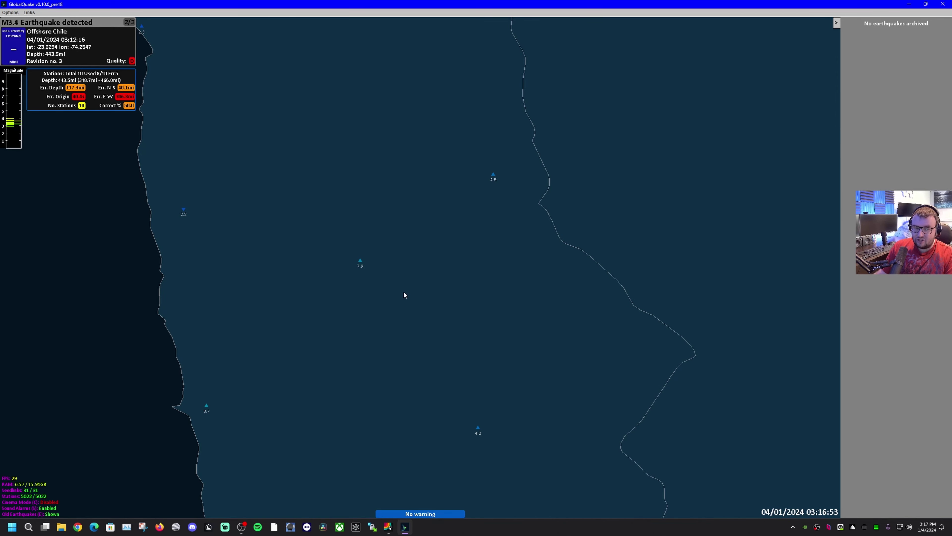
pyautogui.scroll(-8, 476, 255)
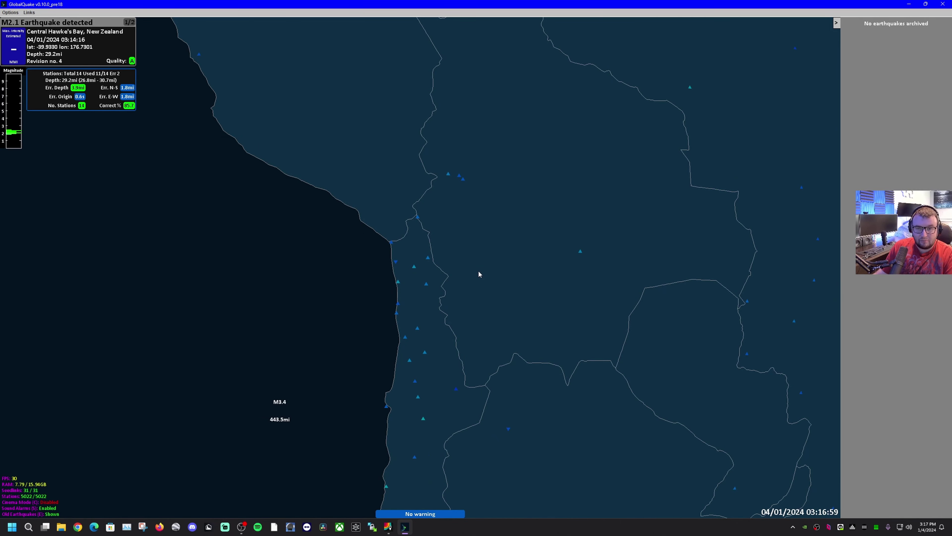
pyautogui.scroll(-10, 388, 191)
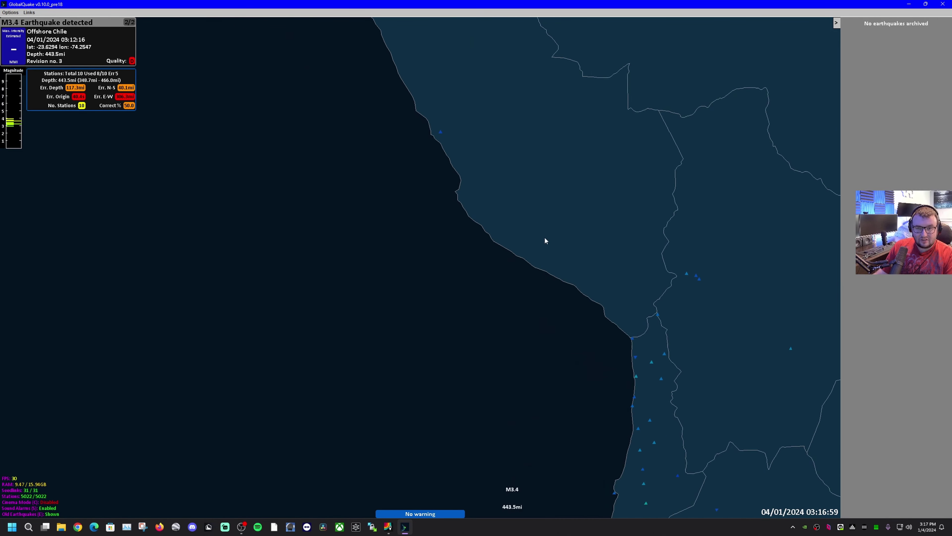
pyautogui.scroll(-3, 403, 271)
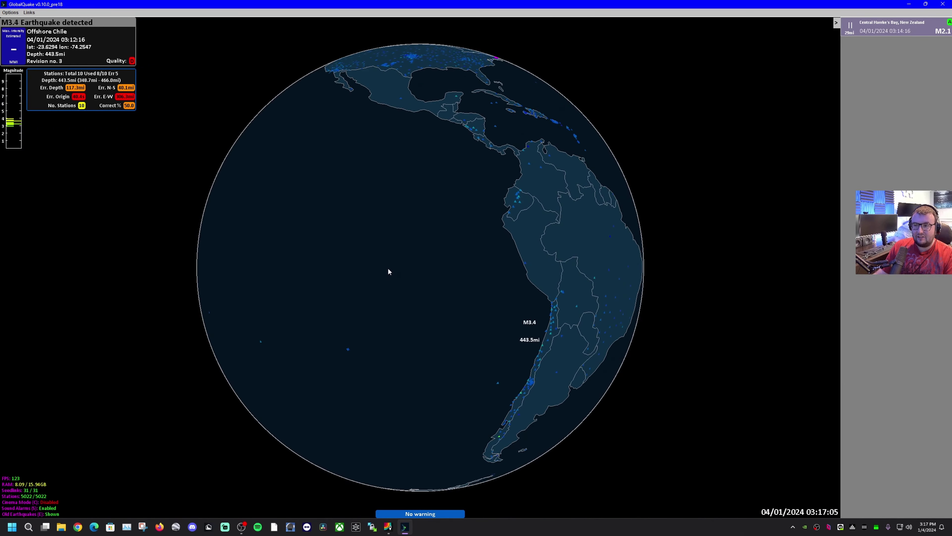
# Turn the globe to North America, pan across Virginia and North Carolina, then zoom back out
pyautogui.moveTo(386, 265); pyautogui.dragTo(391, 326)
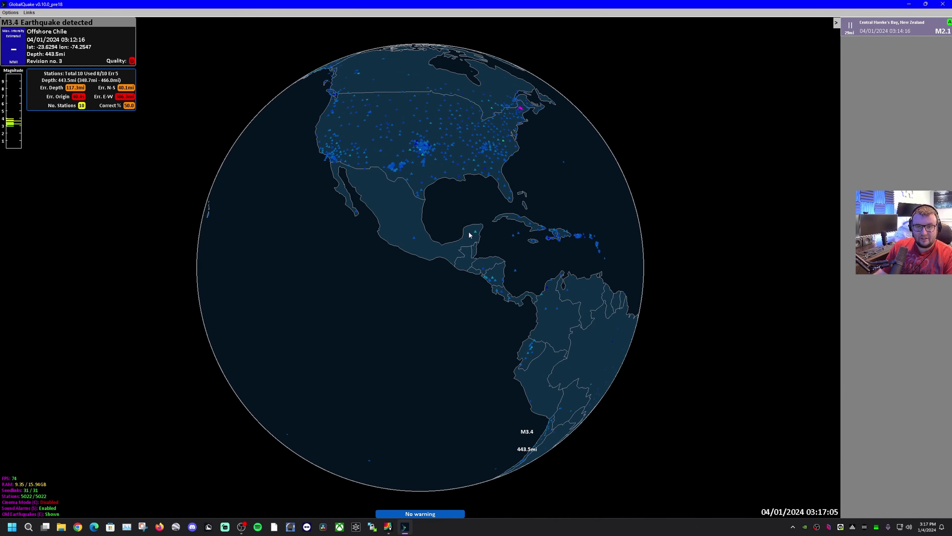
pyautogui.moveTo(452, 204); pyautogui.dragTo(447, 270)
pyautogui.scroll(5, 459, 260)
pyautogui.scroll(6, 520, 232)
pyautogui.scroll(3, 444, 244)
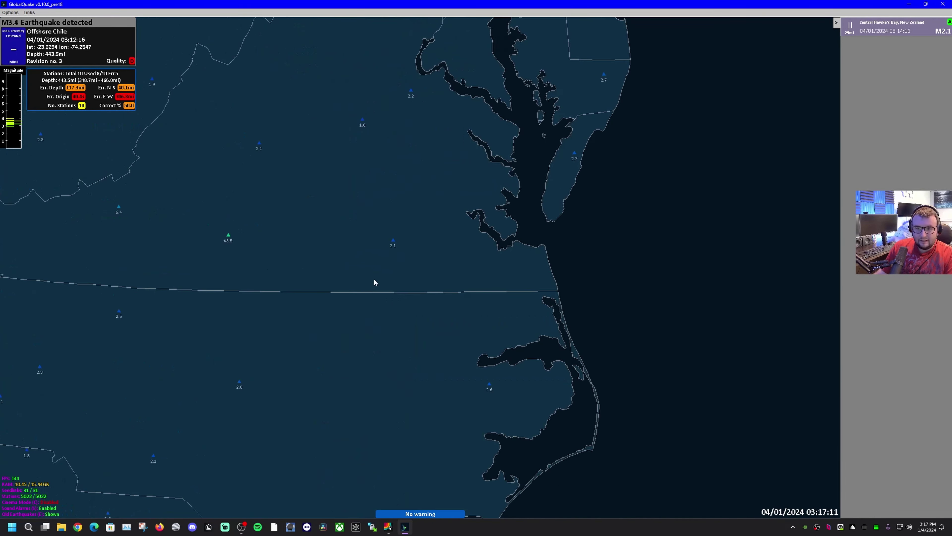
pyautogui.moveTo(118, 231); pyautogui.dragTo(343, 263)
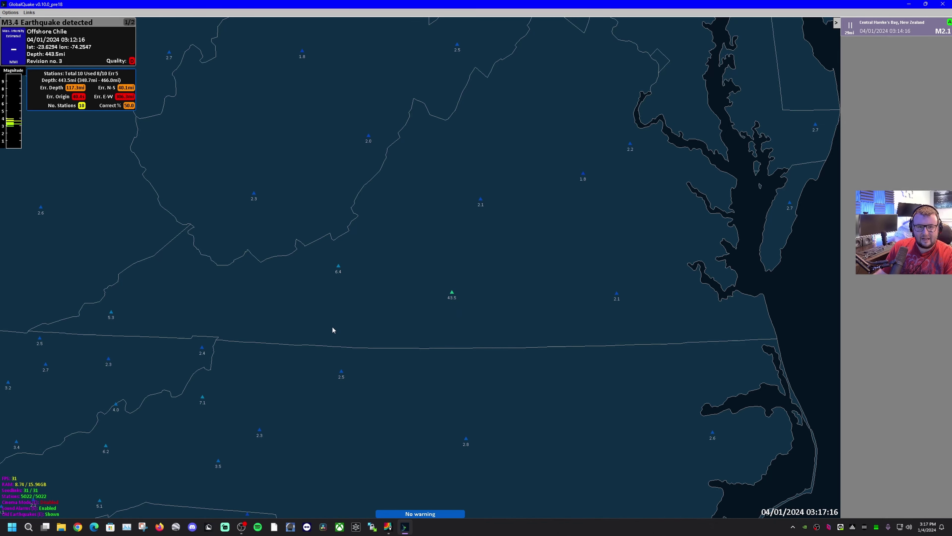
pyautogui.scroll(-10, 334, 323)
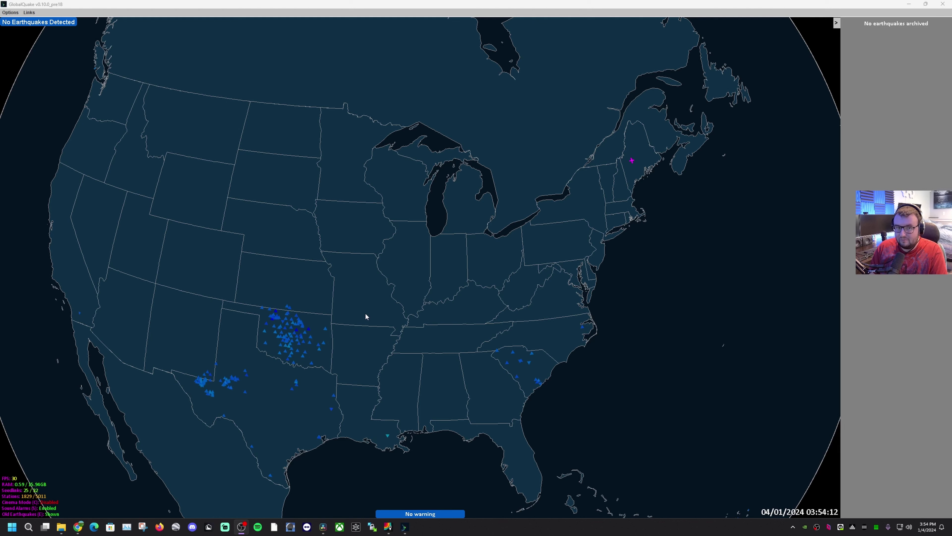
# Zoom in and centre the map on Oklahoma until each station shows its intensity label
pyautogui.moveTo(302, 337)
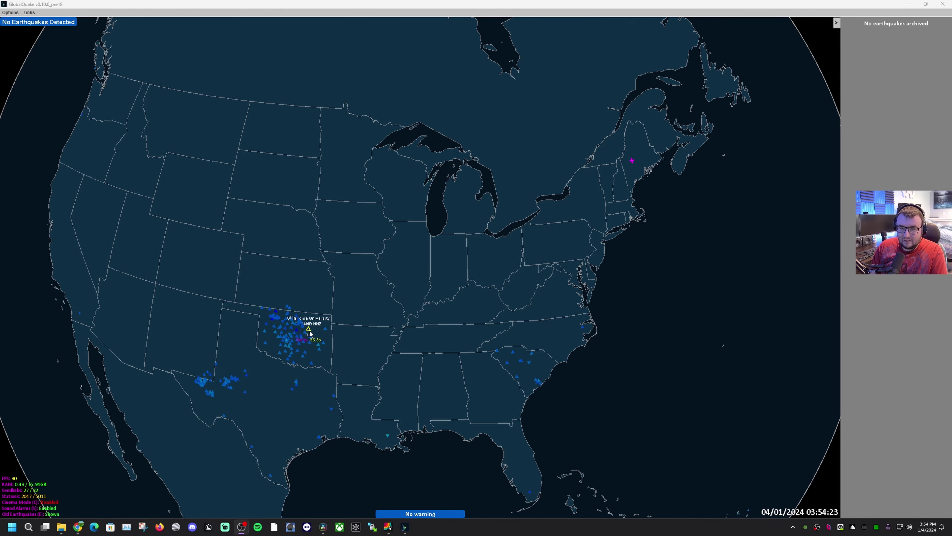
pyautogui.scroll(5, 314, 333)
pyautogui.moveTo(299, 345); pyautogui.dragTo(434, 276)
pyautogui.scroll(5, 435, 276)
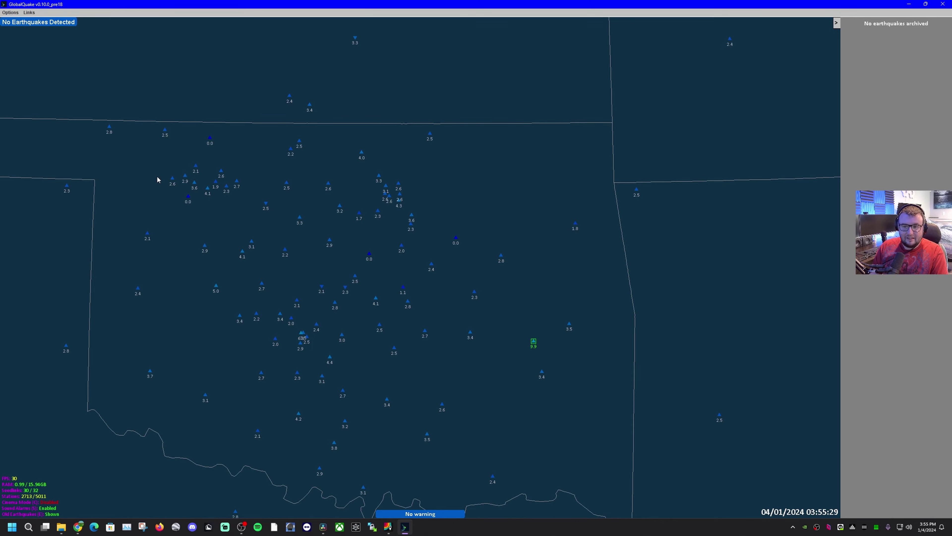
# Re-enable cinema mode with the C key while 2727 of 5011 stations are connected
pyautogui.press('c')
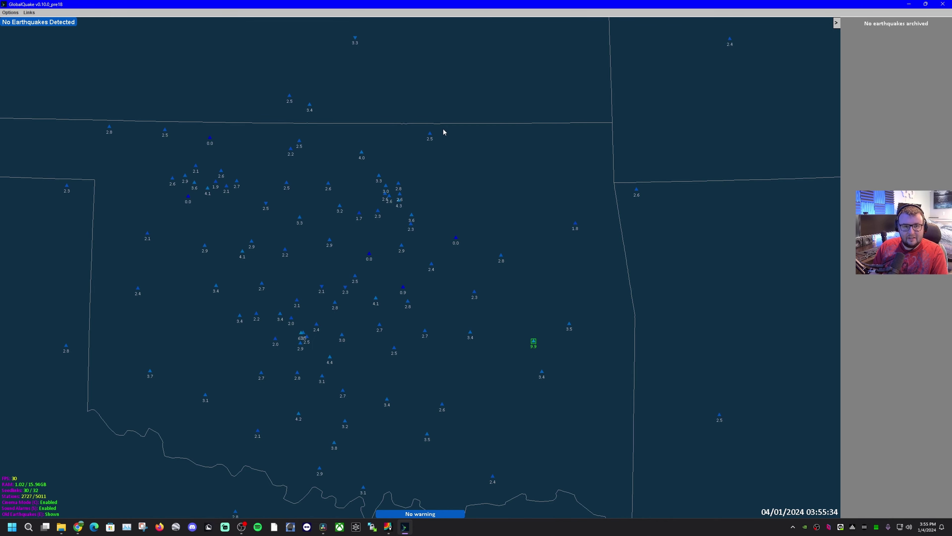